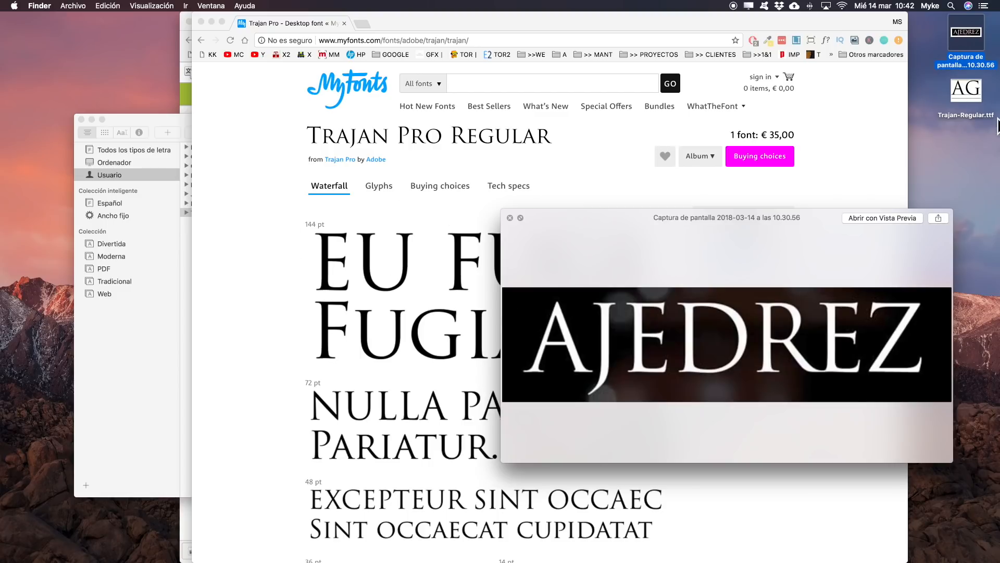
Step: Preview the Trajan-Regular.ttf font file on the desktop
left_click(971, 96)
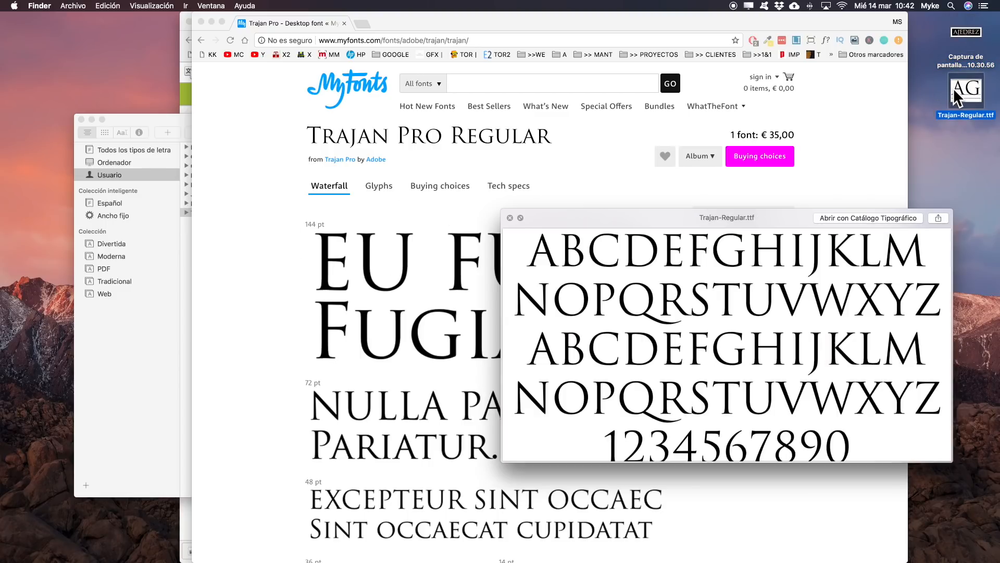
left_click(852, 174)
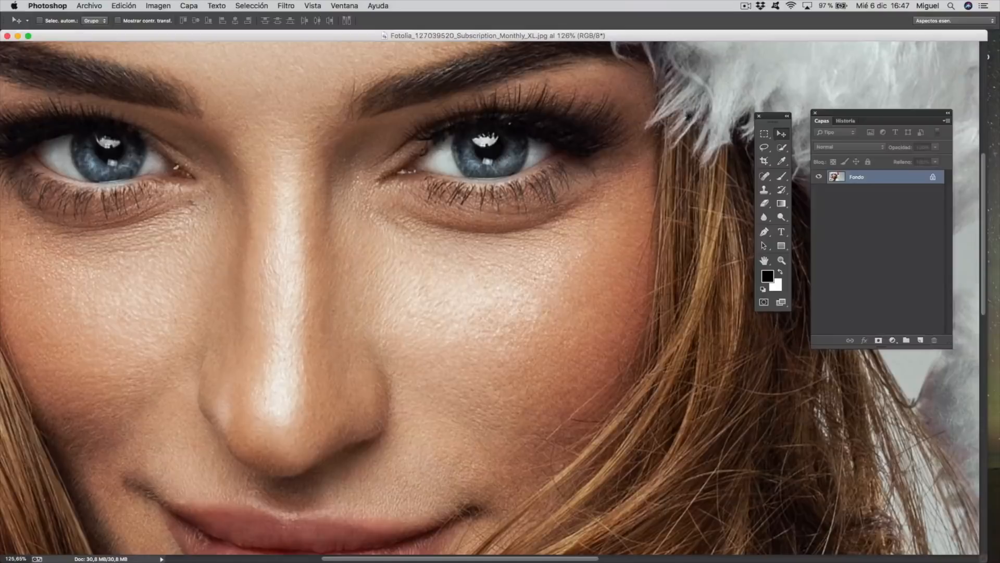
scroll(633, 202, "down", 10)
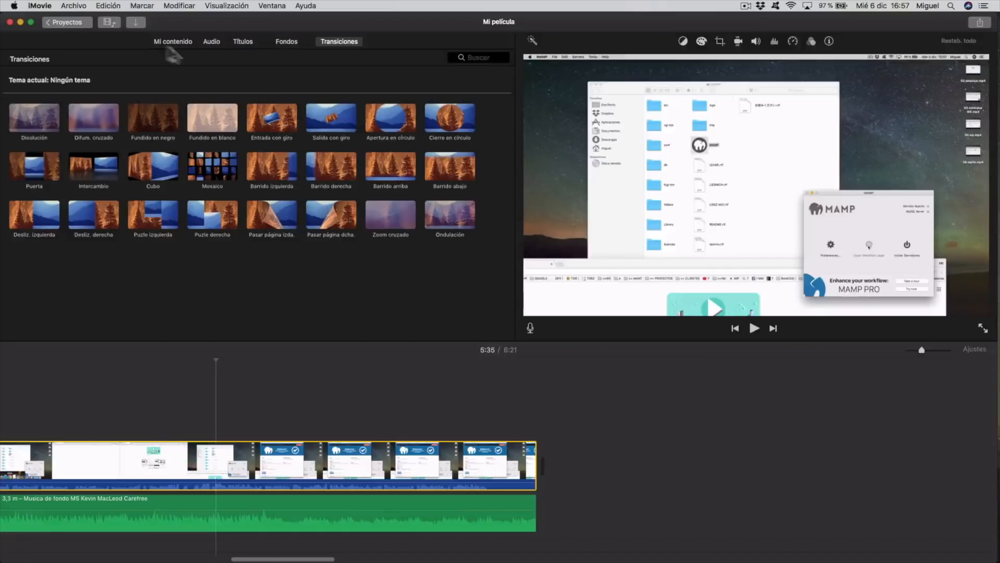
key("ctrl+Up")
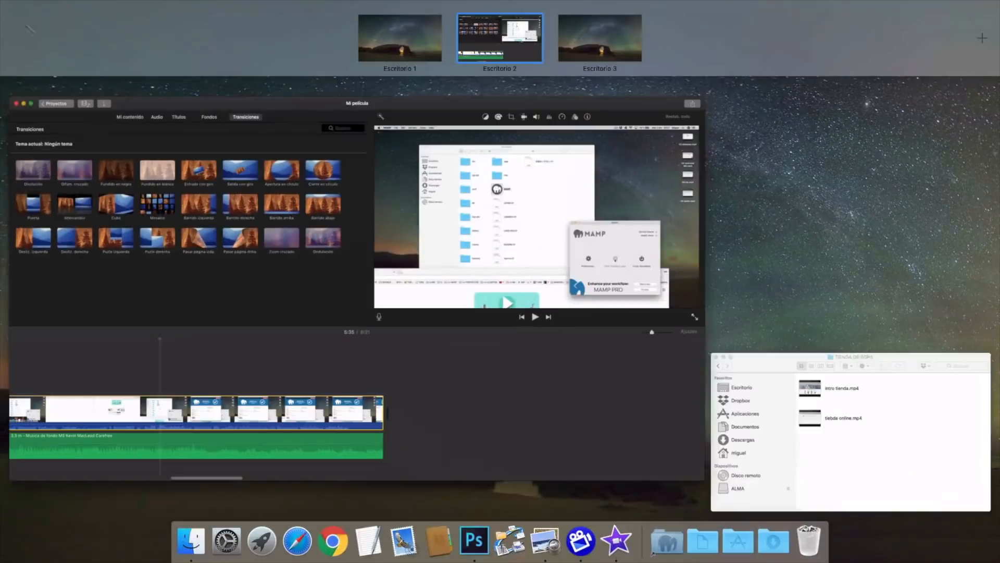
left_click(755, 424)
left_click_drag(709, 274, 630, 495)
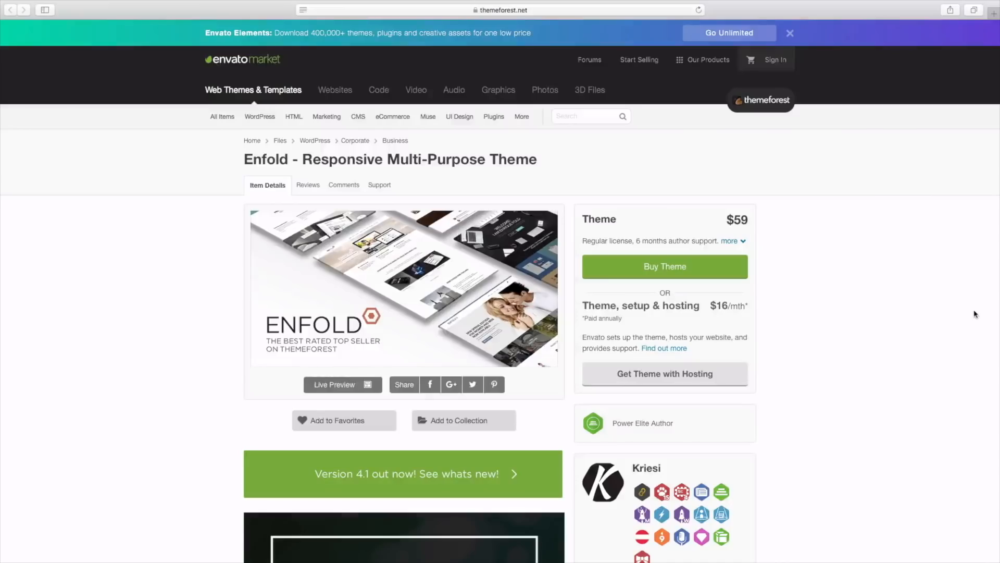
Step: Open the live preview of the Enfold theme and look through its freelancer demo page
scroll(976, 314, "down", 5)
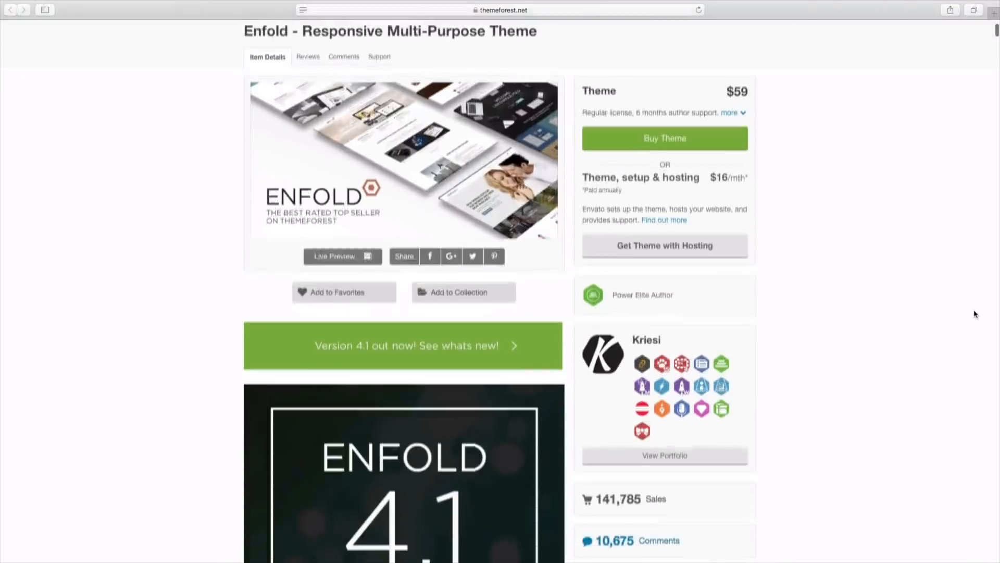
left_click(334, 256)
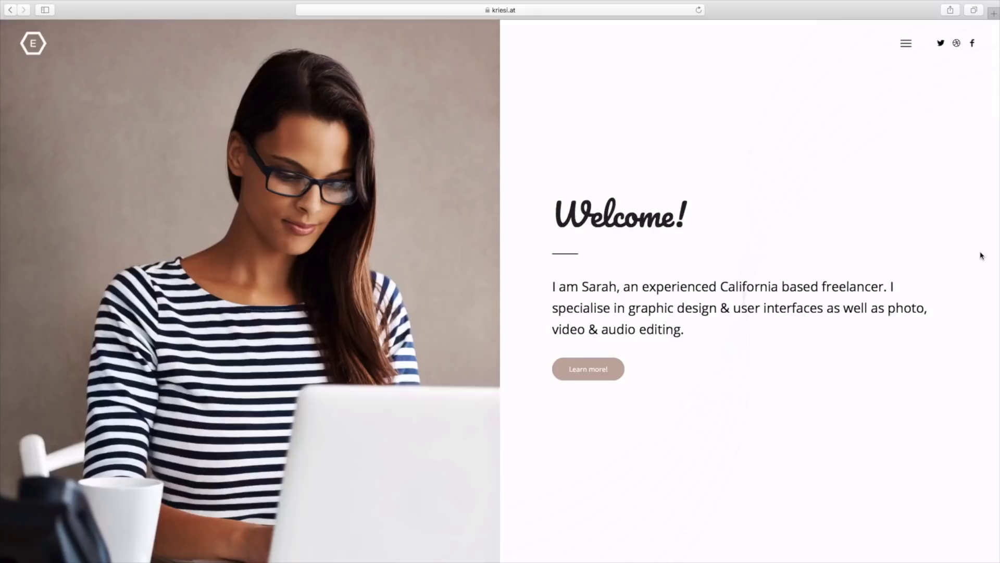
scroll(982, 256, "down", 20)
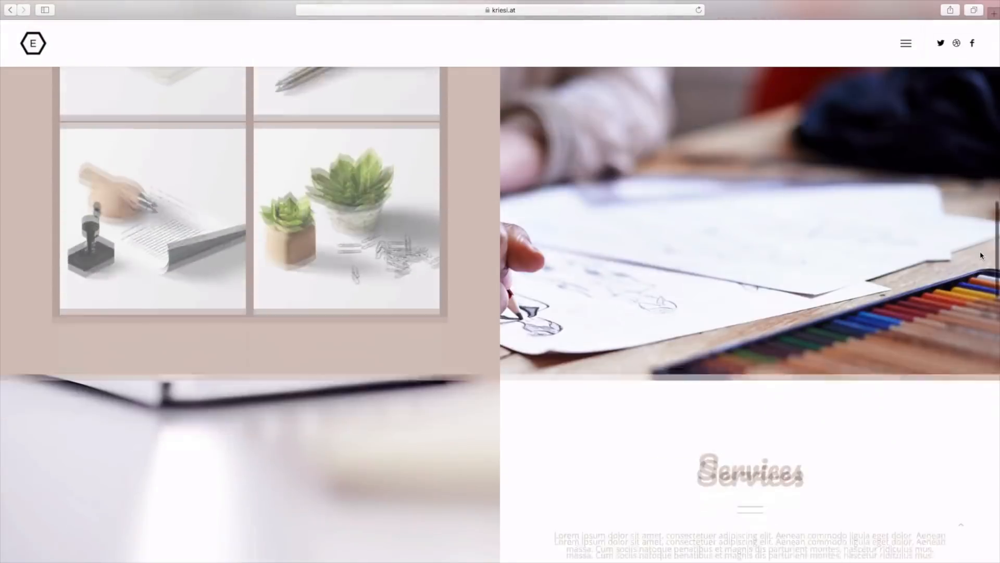
scroll(982, 256, "down", 15)
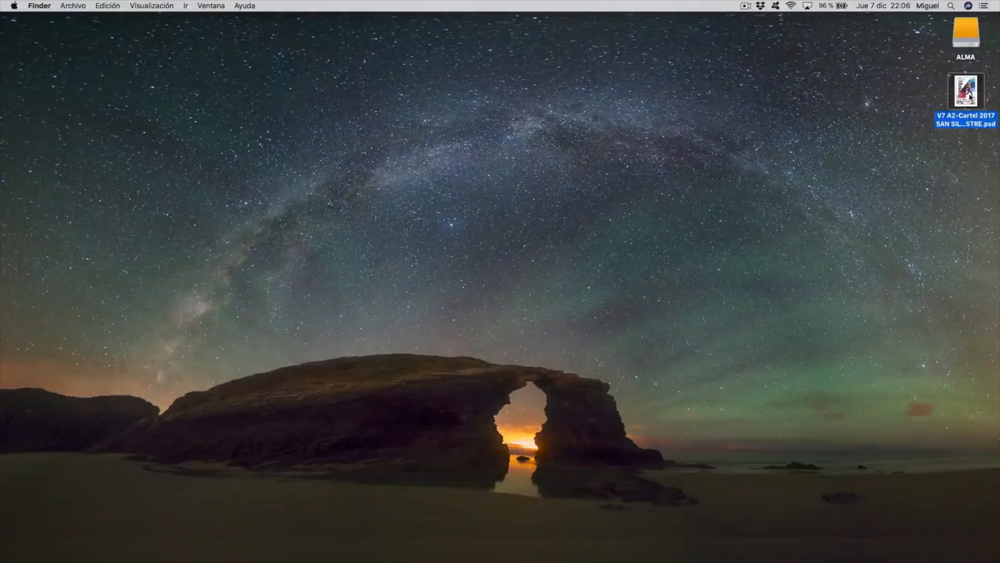
Step: Open the San Silvestre 2017 poster PSD from the desktop in Photoshop and select the CHICA copia layer
double_click(967, 90)
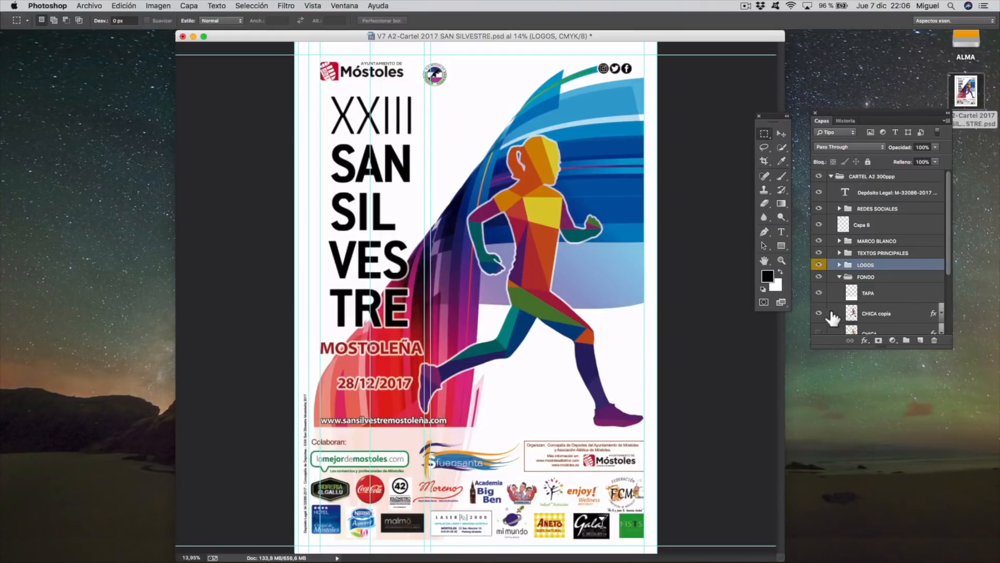
left_click(819, 312)
left_click(822, 313)
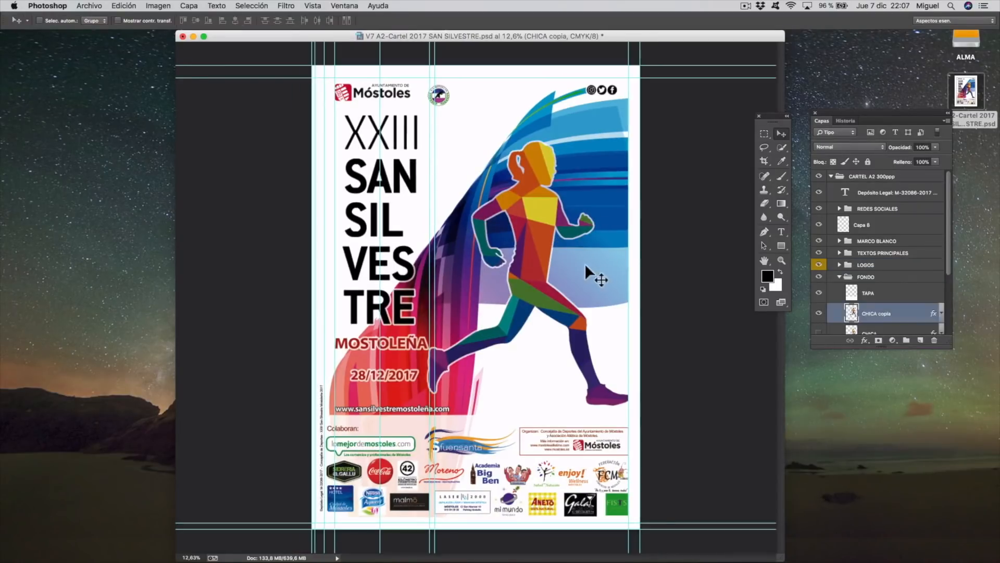
mouse_move(585, 267)
left_mouse_down()
mouse_move(503, 270)
mouse_move(586, 272)
left_mouse_up()
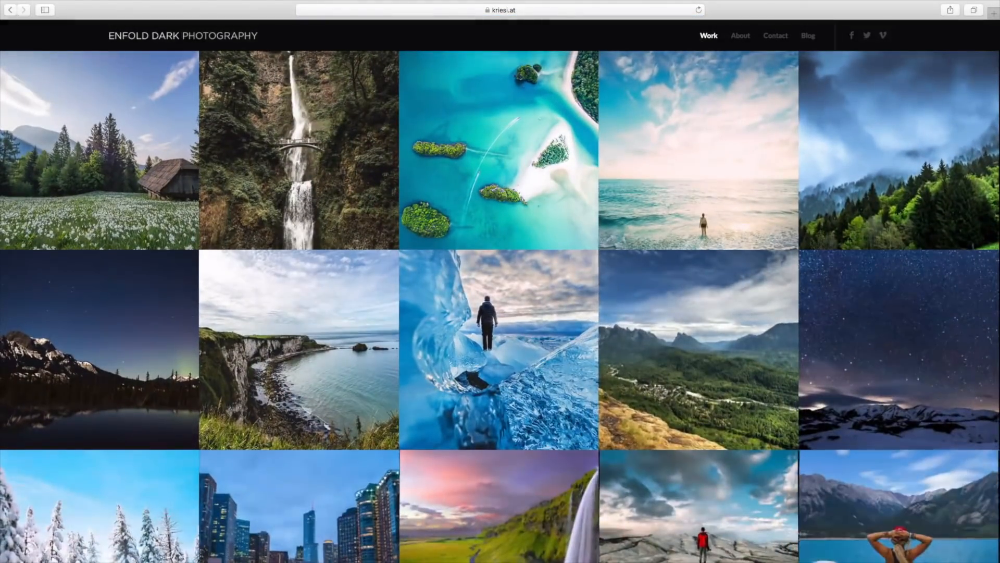
scroll(699, 157, "down", 5)
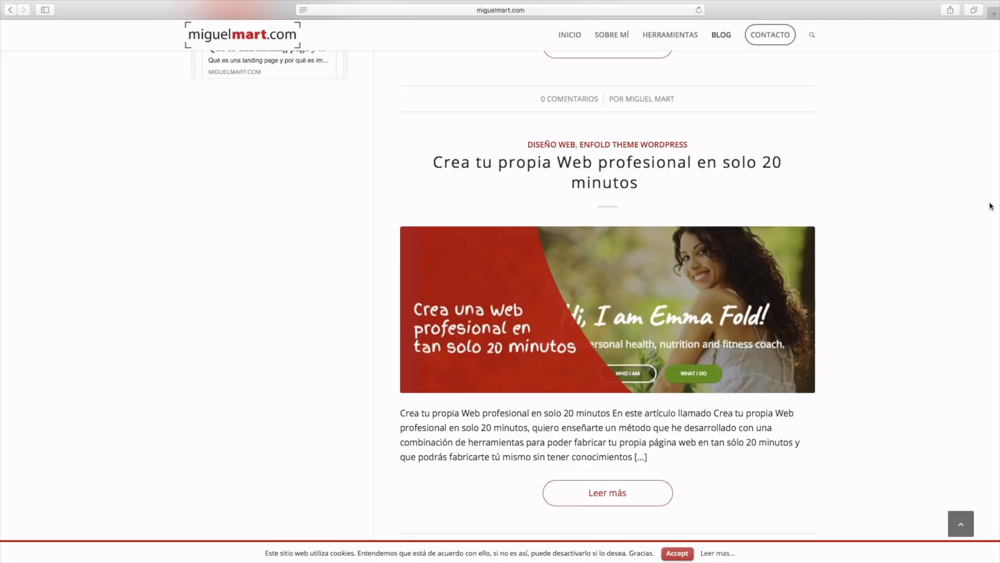
scroll(990, 203, "down", 5)
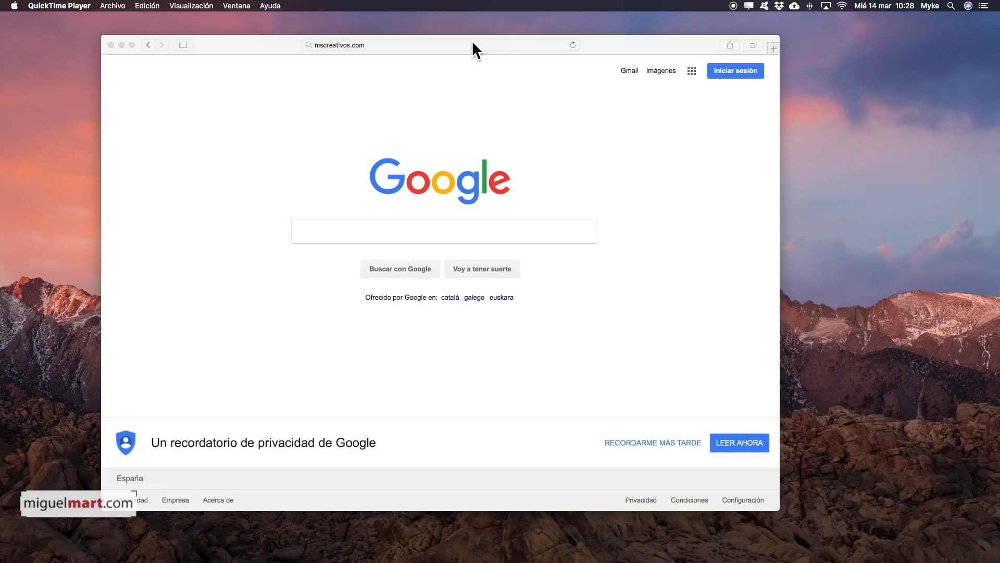
Step: Switch to Safari and load the mscreativos.com website
left_click(668, 151)
left_click(423, 43)
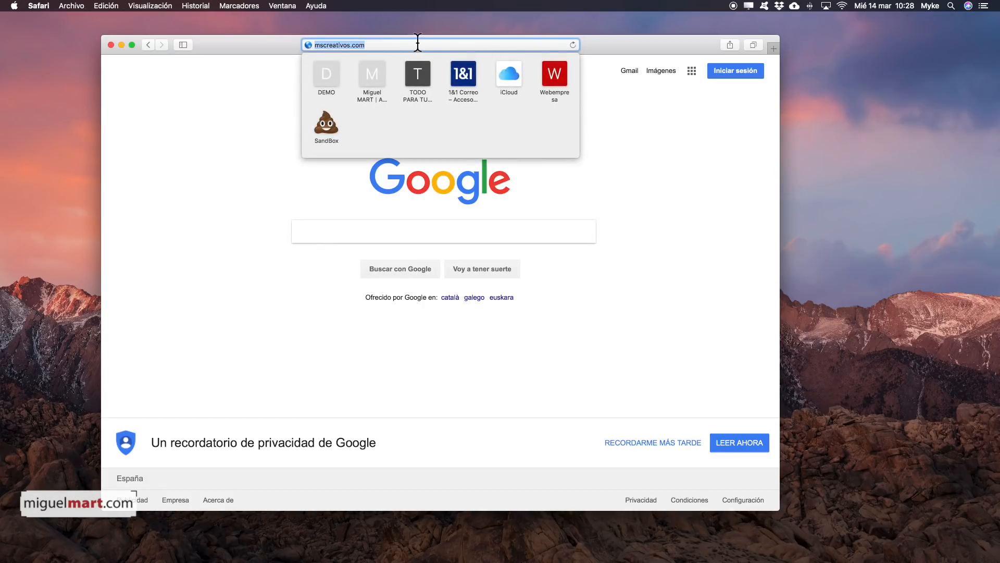
key("Return")
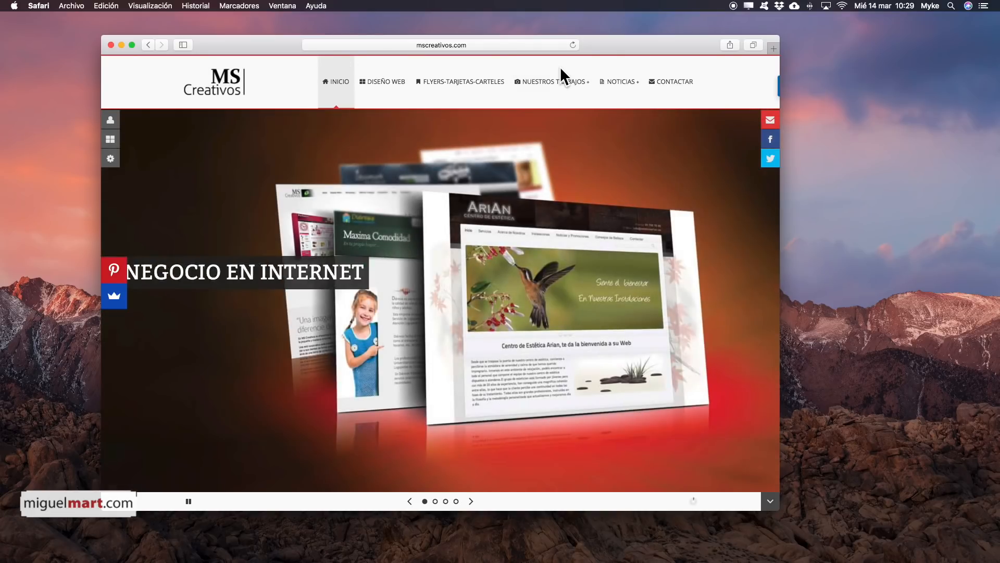
Step: Find the I Torneo Ajedrez Neoclassical Chess poster among the latest works and open its page
scroll(682, 256, "down", 10)
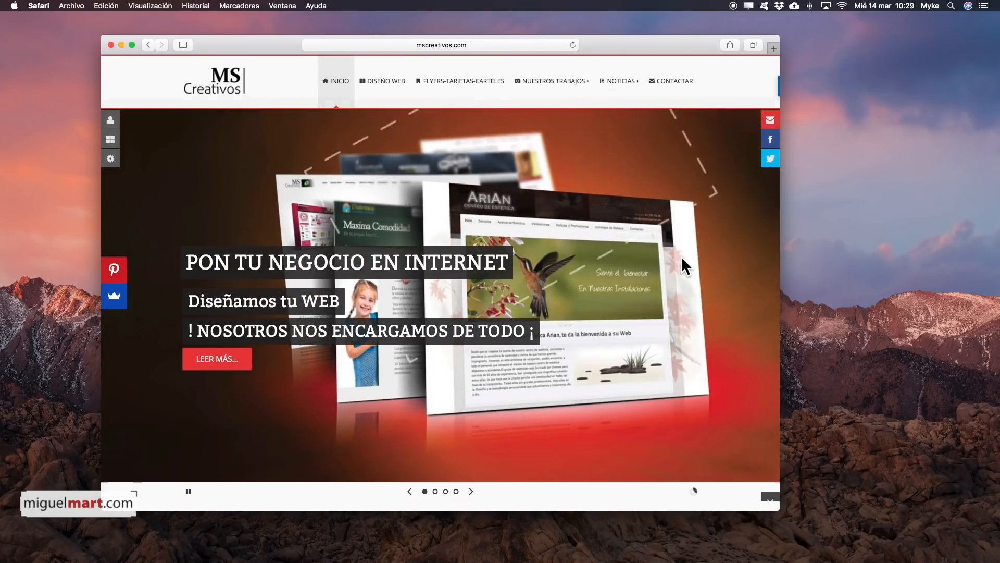
scroll(682, 258, "down", 10)
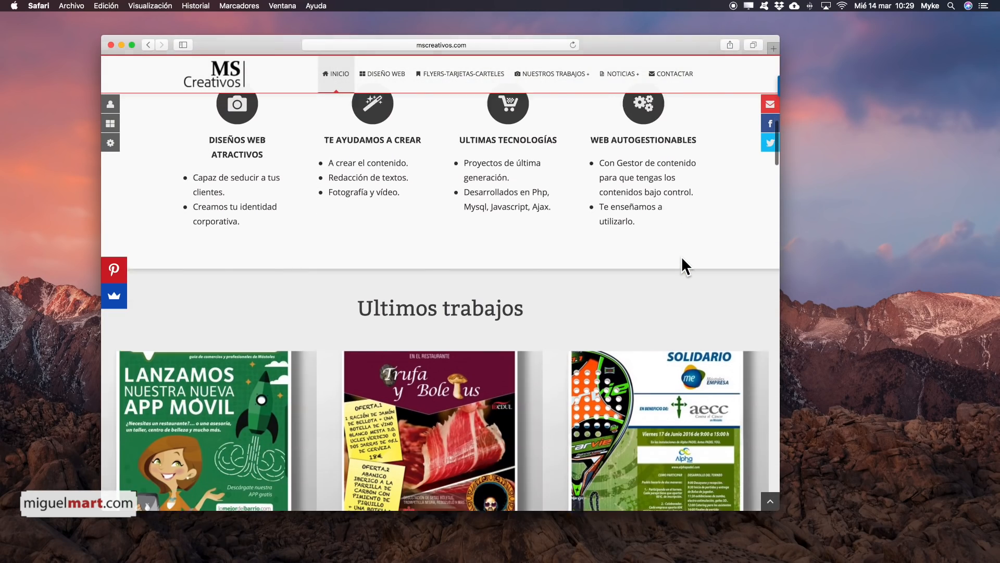
scroll(682, 256, "down", 3)
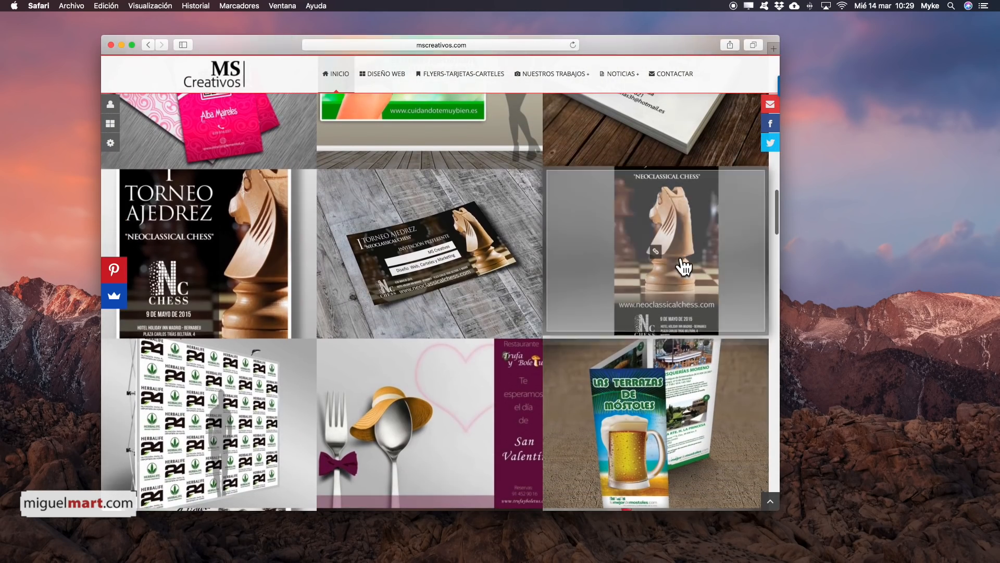
mouse_move(202, 260)
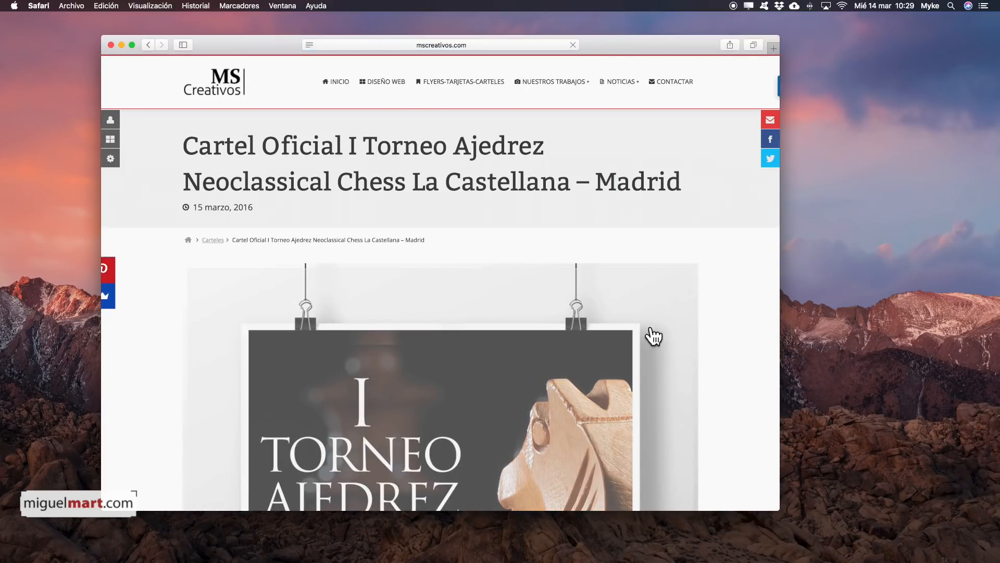
Step: Review the chess tournament poster and capture a screenshot of only the word AJEDREZ
scroll(755, 335, "down", 5)
scroll(755, 328, "down", 5)
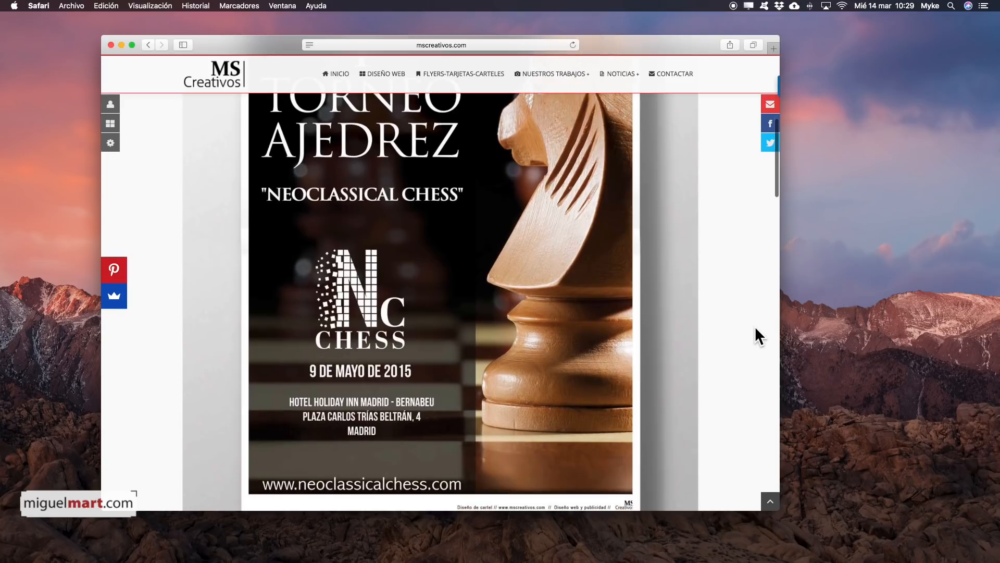
scroll(755, 329, "up", 5)
scroll(756, 329, "down", 5)
scroll(755, 328, "down", 5)
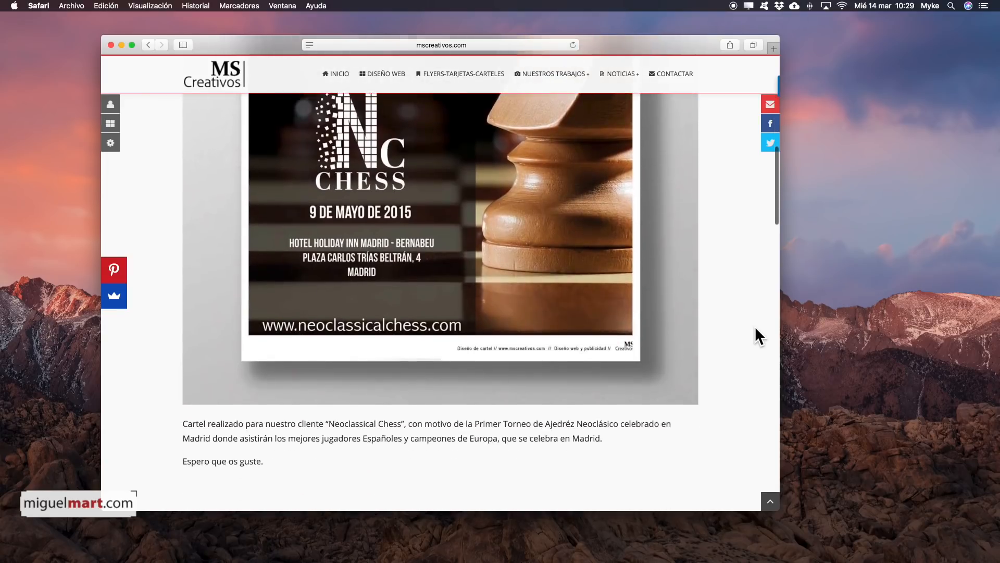
scroll(756, 328, "up", 8)
scroll(755, 326, "up", 2)
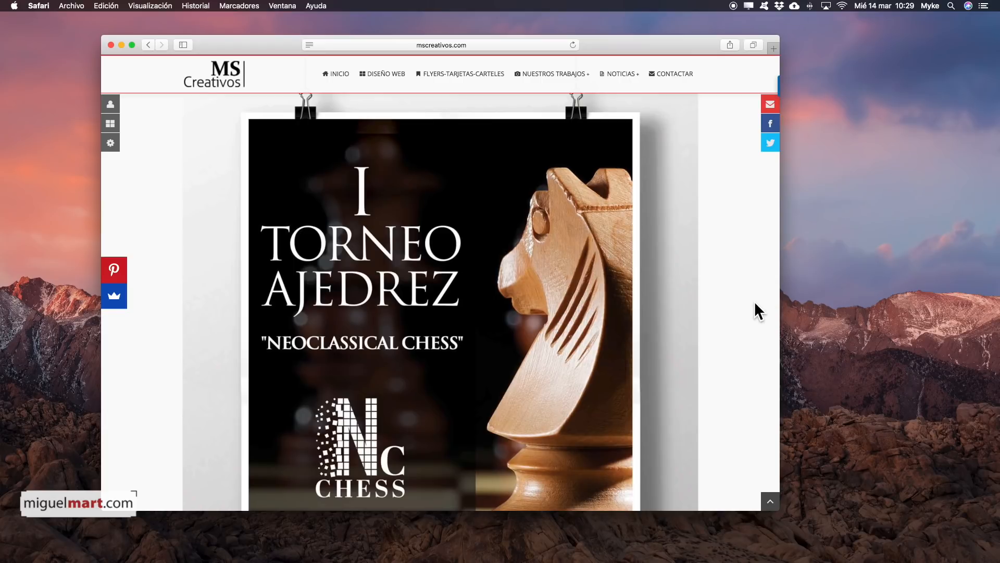
key("super+shift+4")
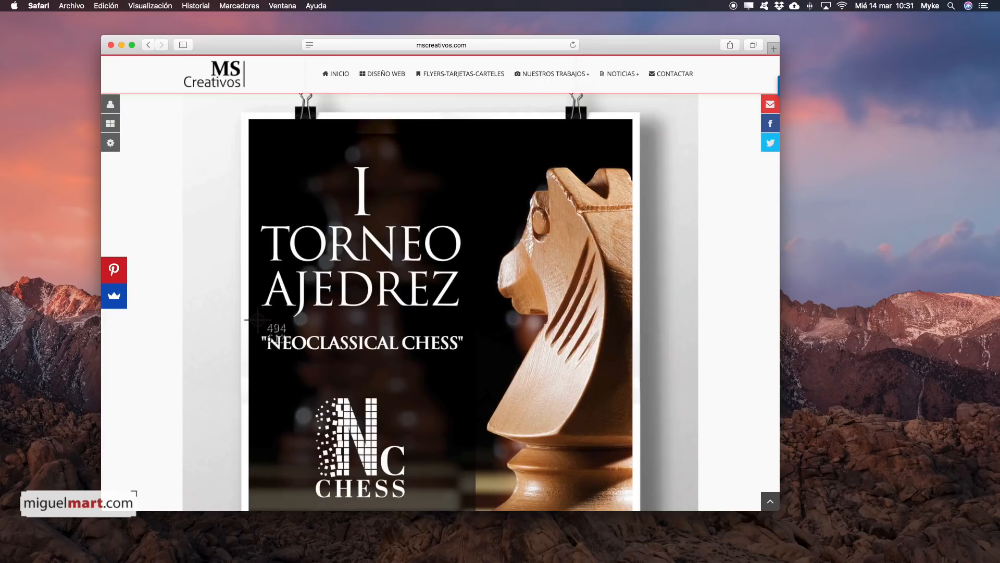
left_click_drag(251, 320, 473, 263)
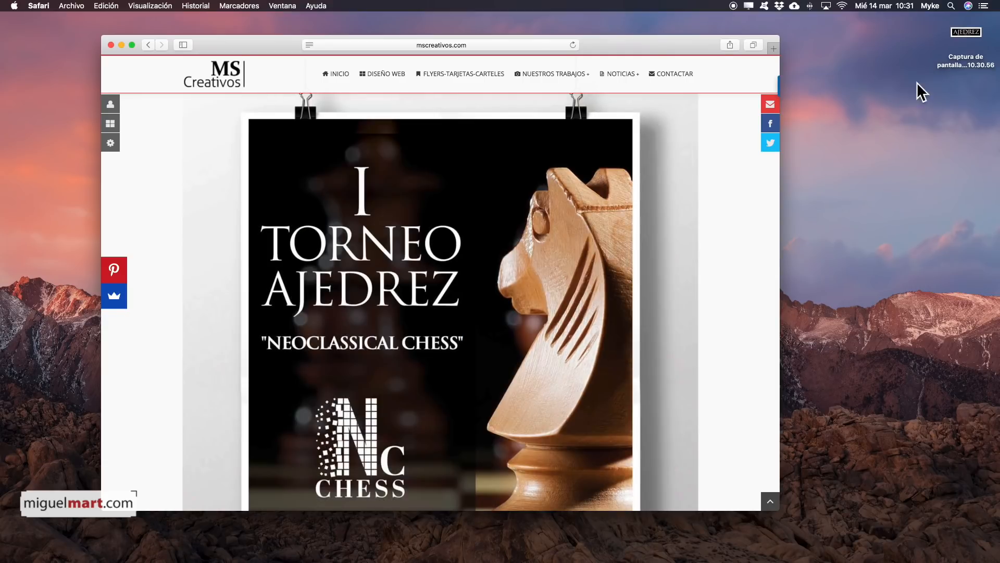
Step: Preview the captured AJEDREZ image from the desktop and close the browser window showing the poster
left_click(968, 31)
key("space")
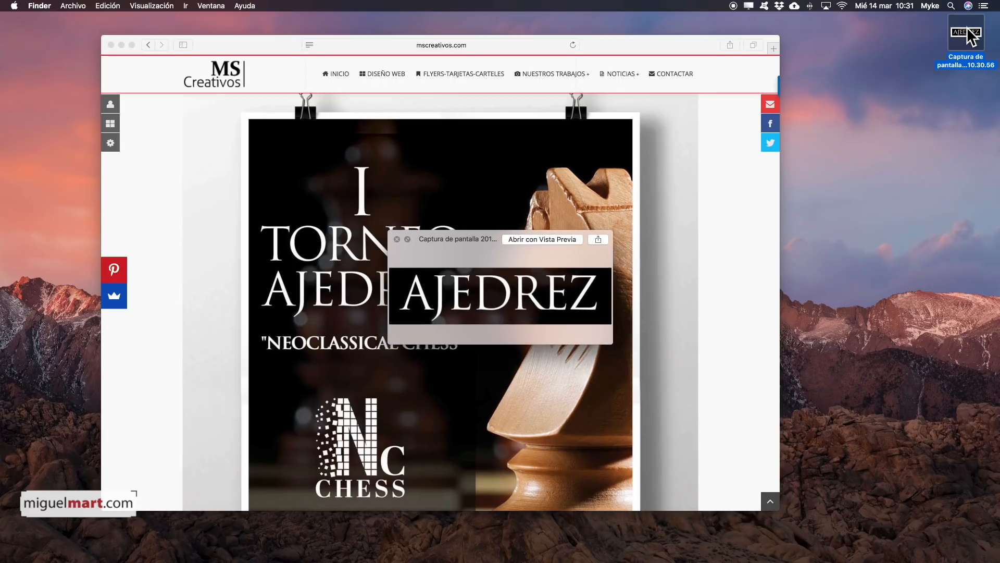
key("space")
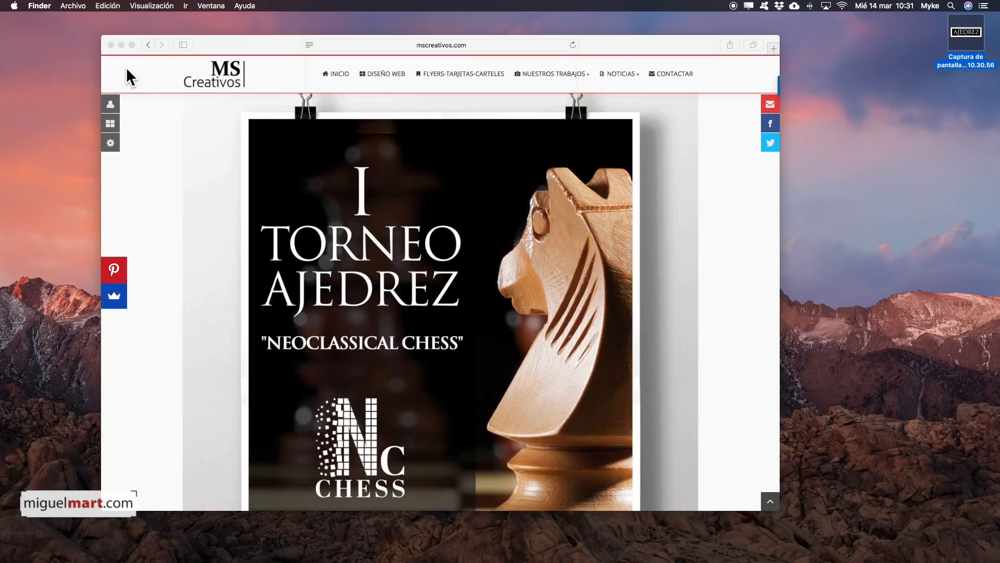
left_click(111, 44)
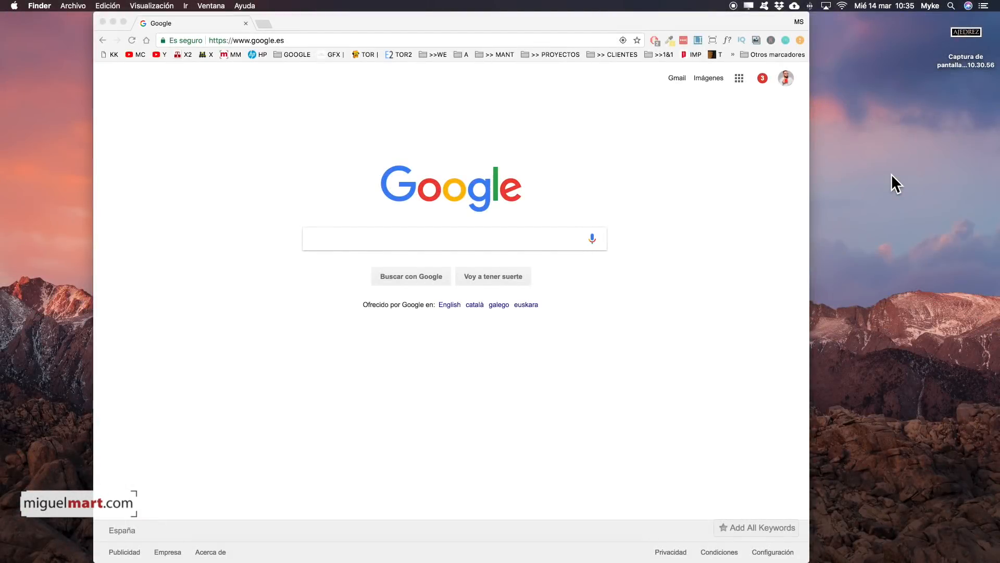
left_click(332, 30)
left_click(300, 40)
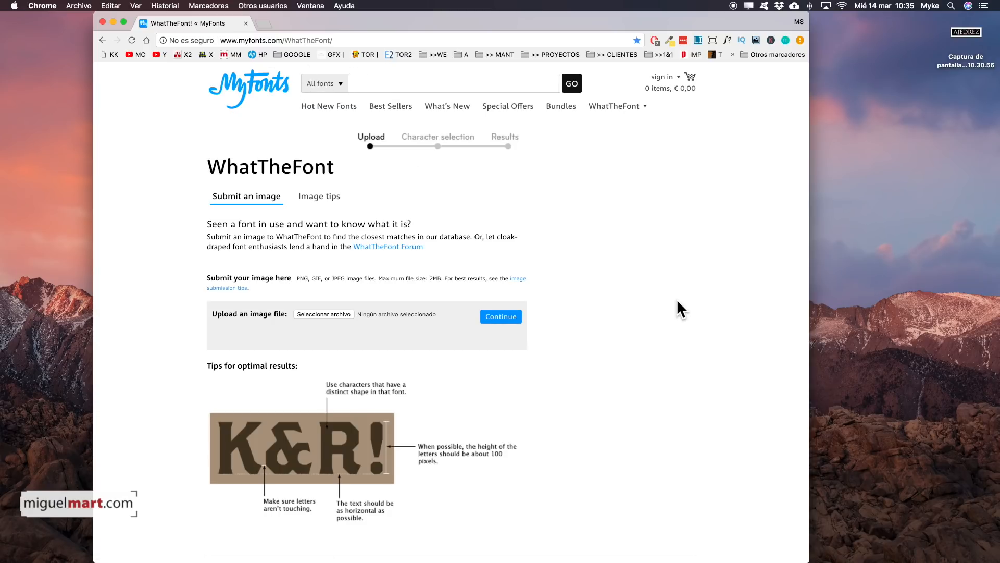
scroll(677, 303, "down", 1)
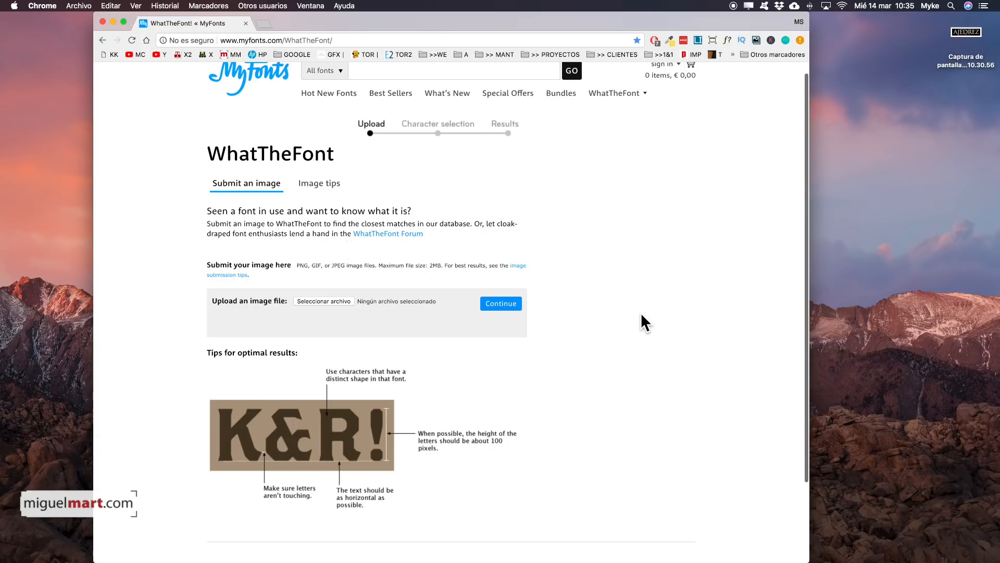
scroll(643, 322, "up", 1)
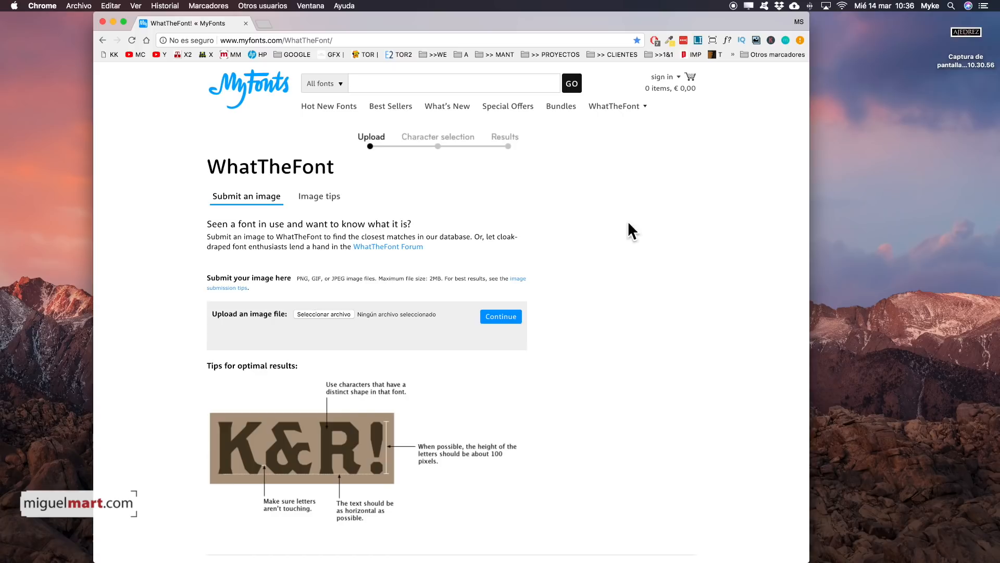
Step: Upload the AJEDREZ screenshot from the desktop to WhatTheFont and continue to the character selection
left_click(968, 33)
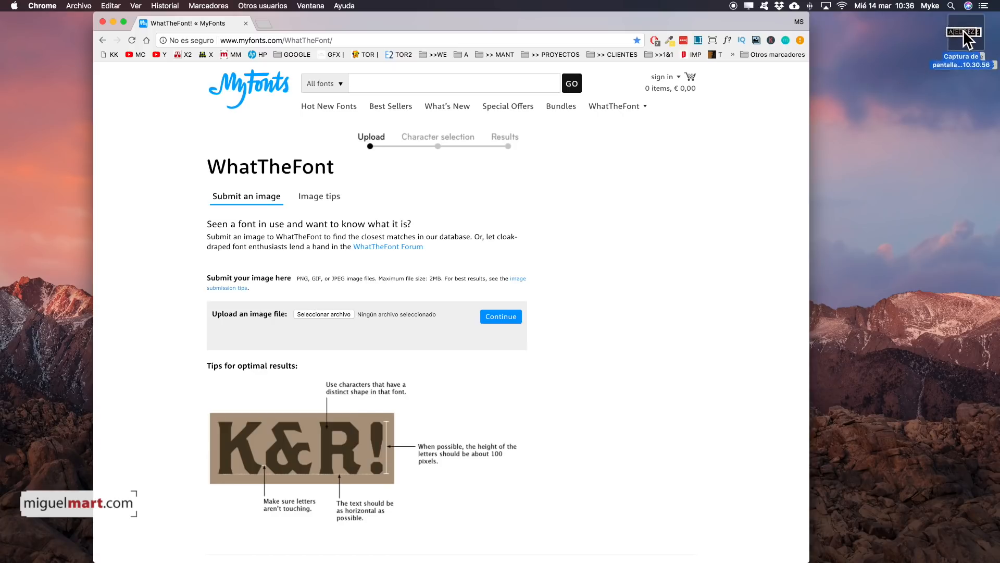
left_click_drag(967, 32, 324, 314)
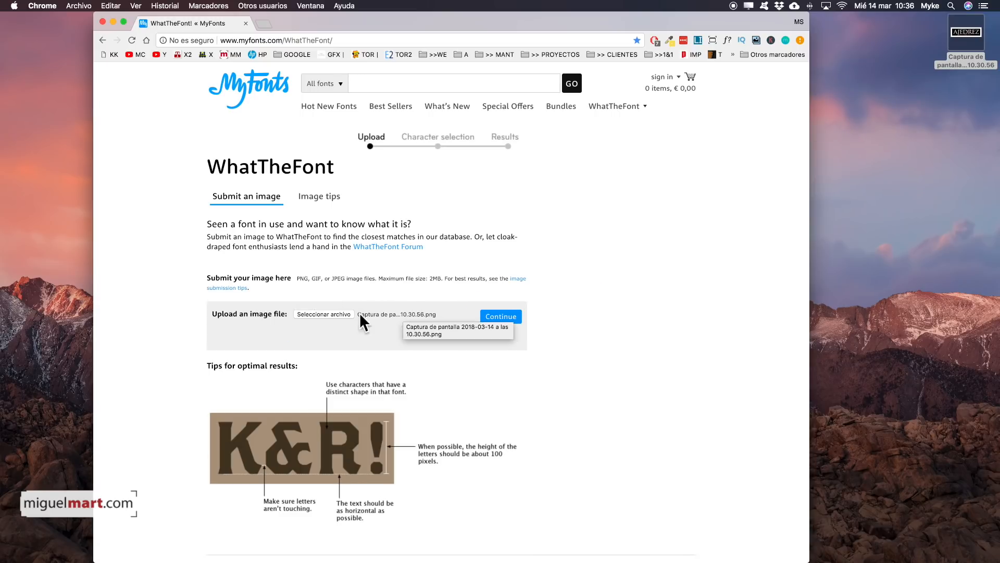
left_click(504, 319)
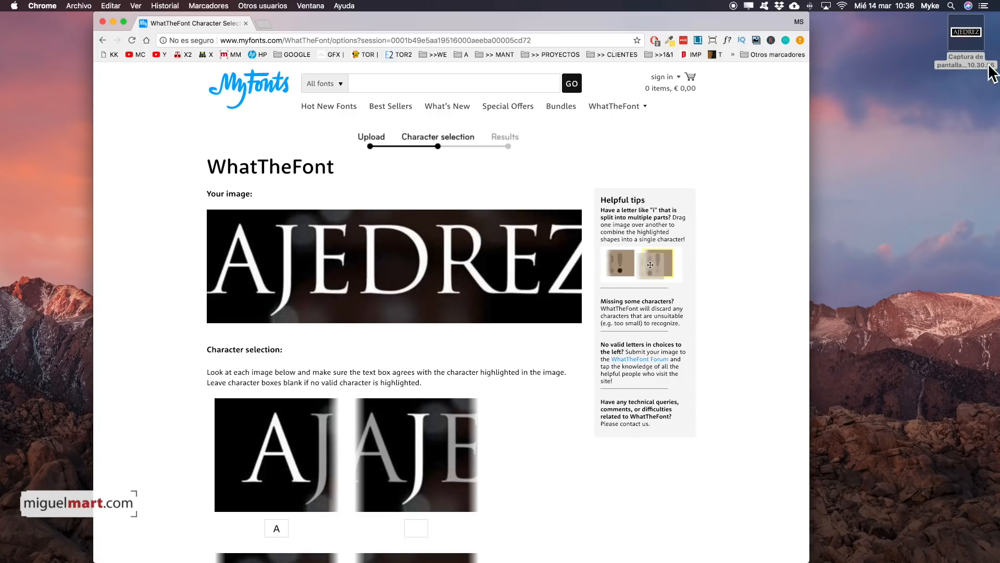
left_click_drag(965, 39, 526, 256)
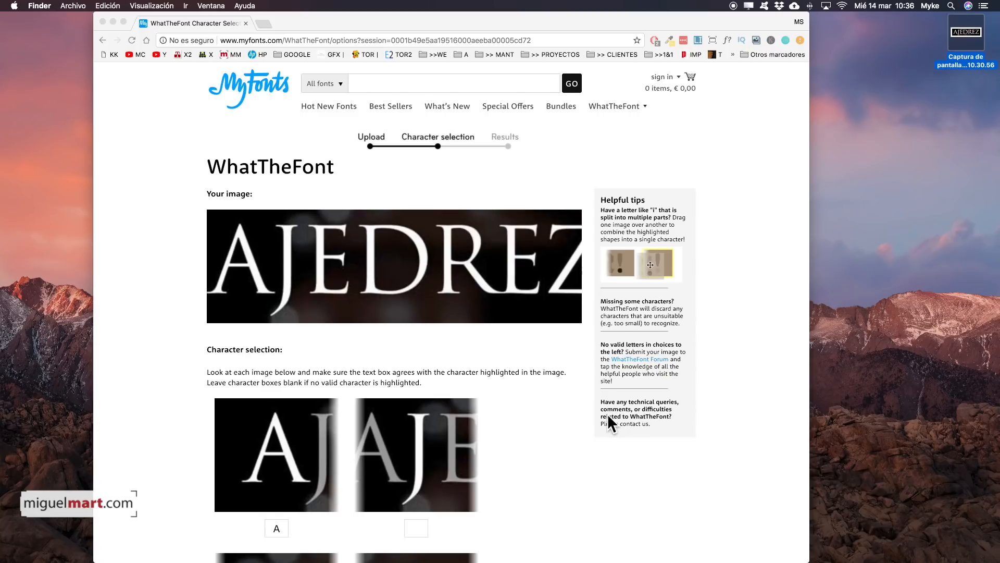
Step: Enter J as the character for the second letter image, whose box is blank
scroll(604, 414, "down", 5)
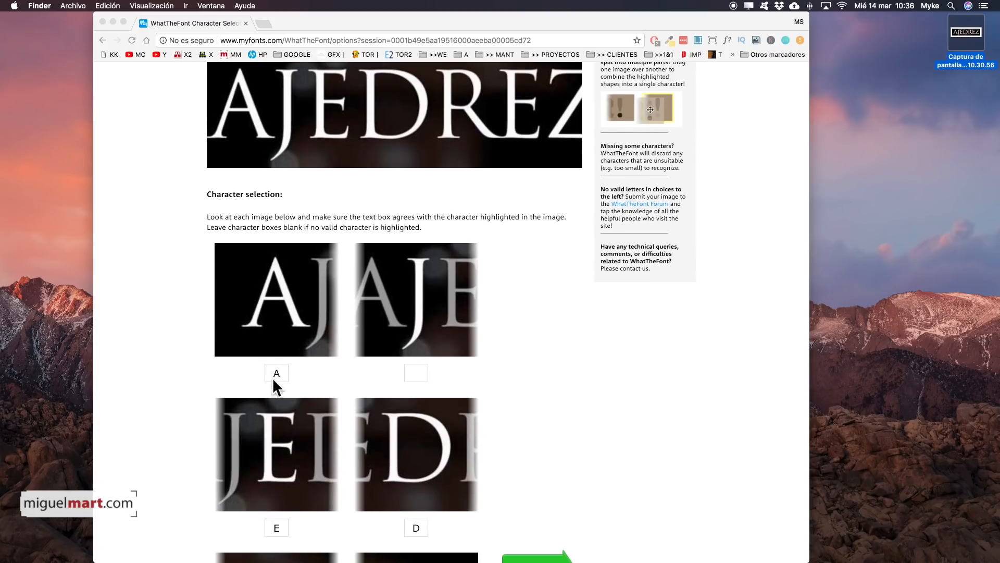
left_click(424, 379)
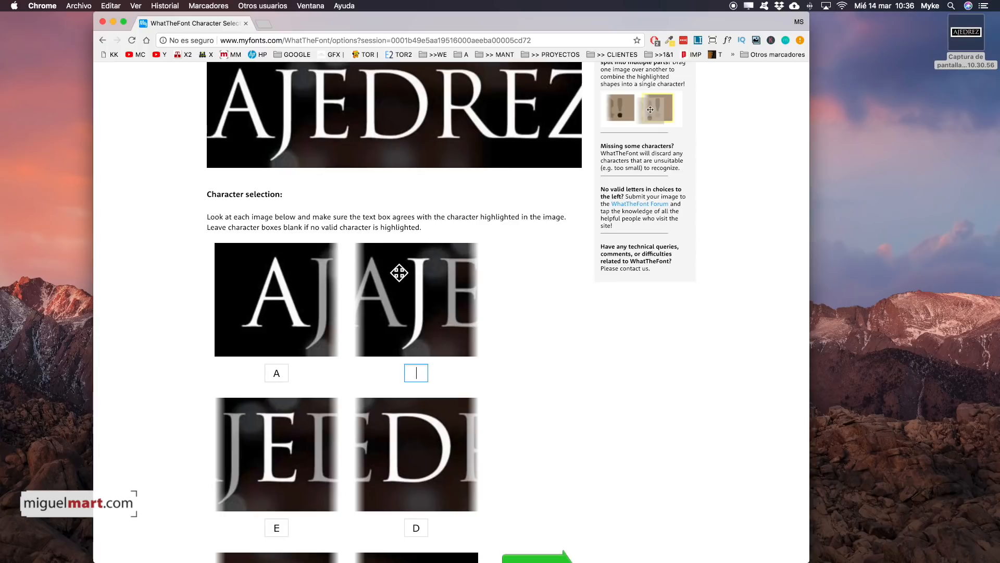
type("J")
Step: Check the letter images against their characters, move the joined RE image out of the grid beside the D, and continue to the results
scroll(396, 276, "down", 5)
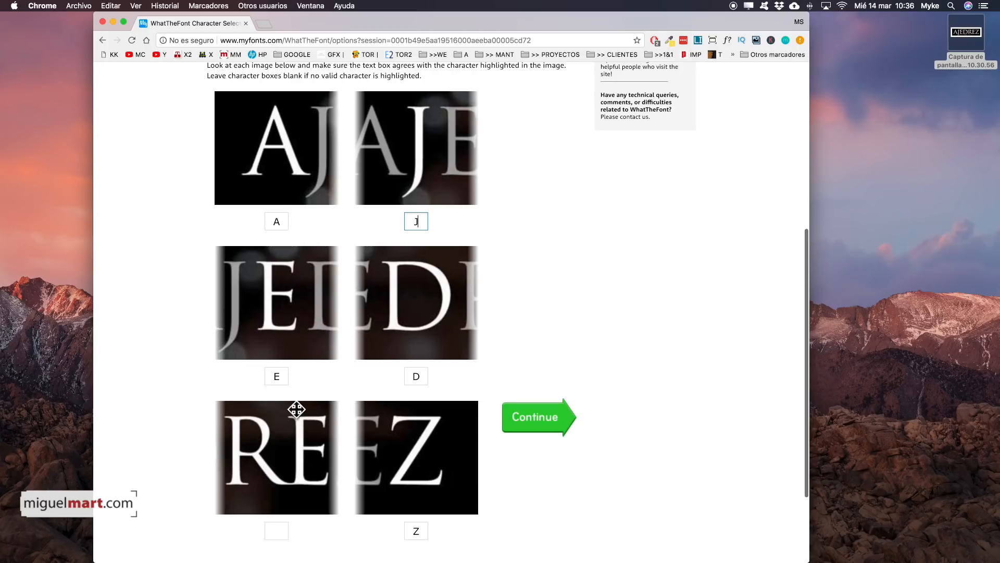
scroll(388, 443, "down", 3)
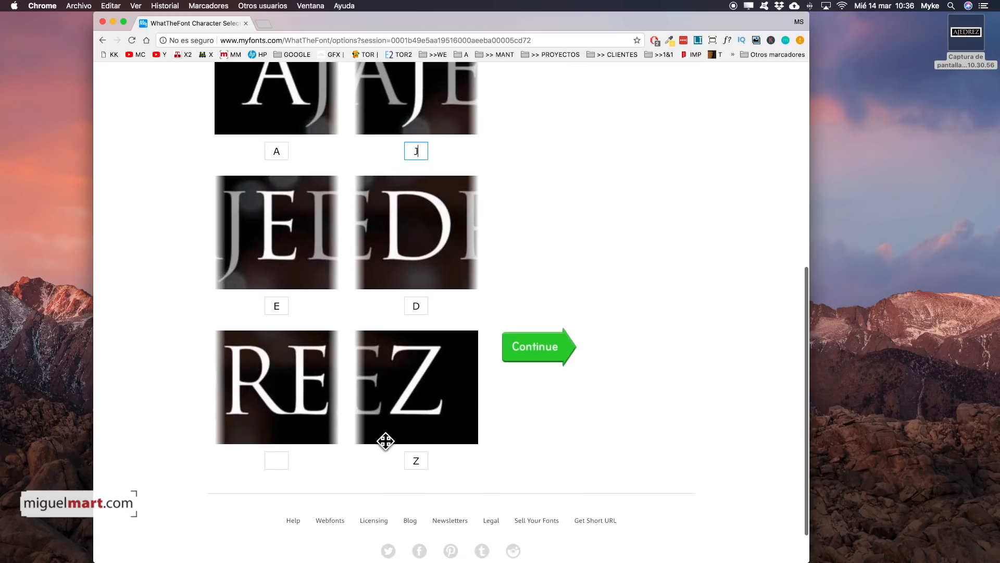
scroll(339, 438, "down", 1)
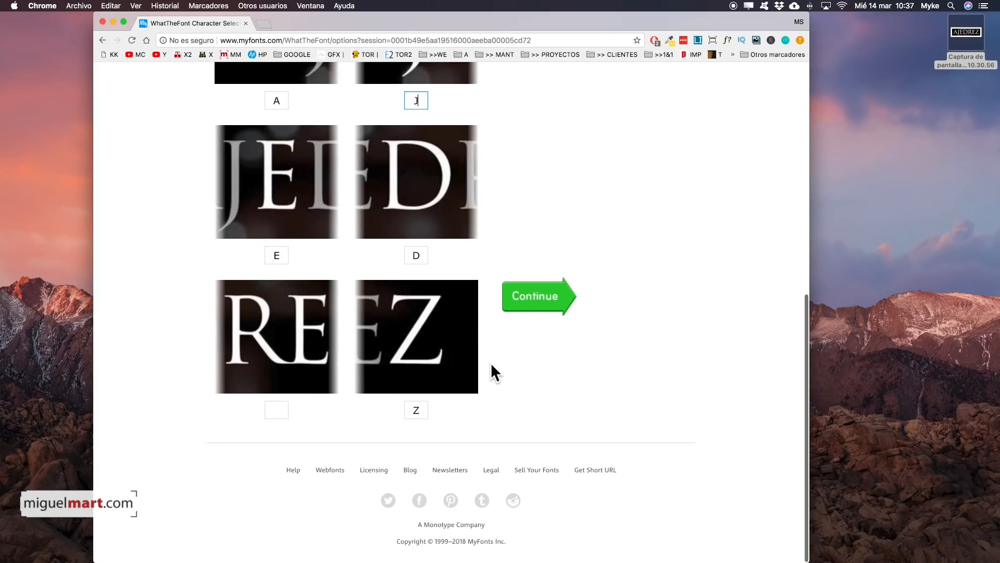
scroll(491, 363, "up", 2)
scroll(491, 362, "up", 5)
scroll(491, 363, "down", 3)
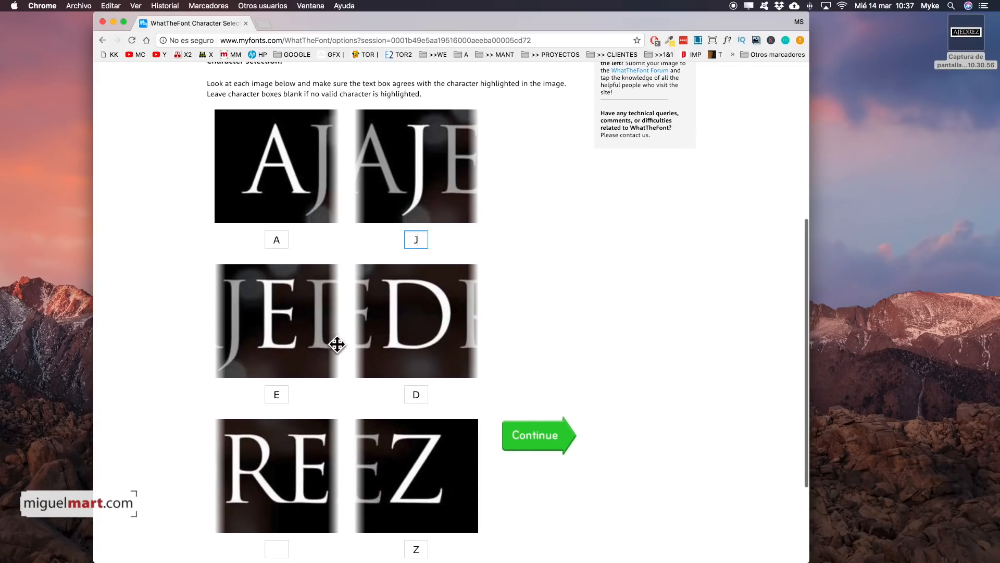
left_click_drag(292, 476, 320, 479)
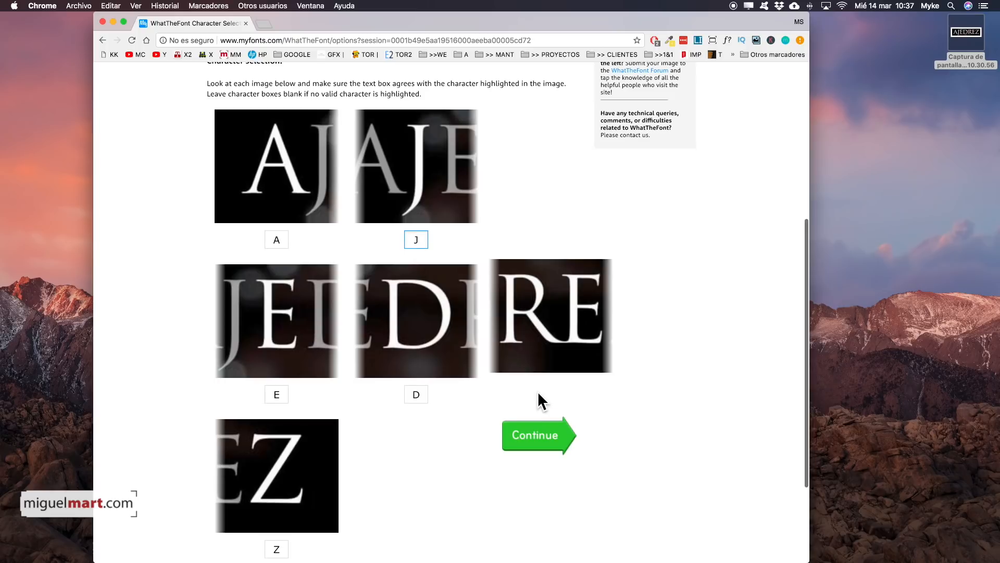
scroll(499, 405, "down", 3)
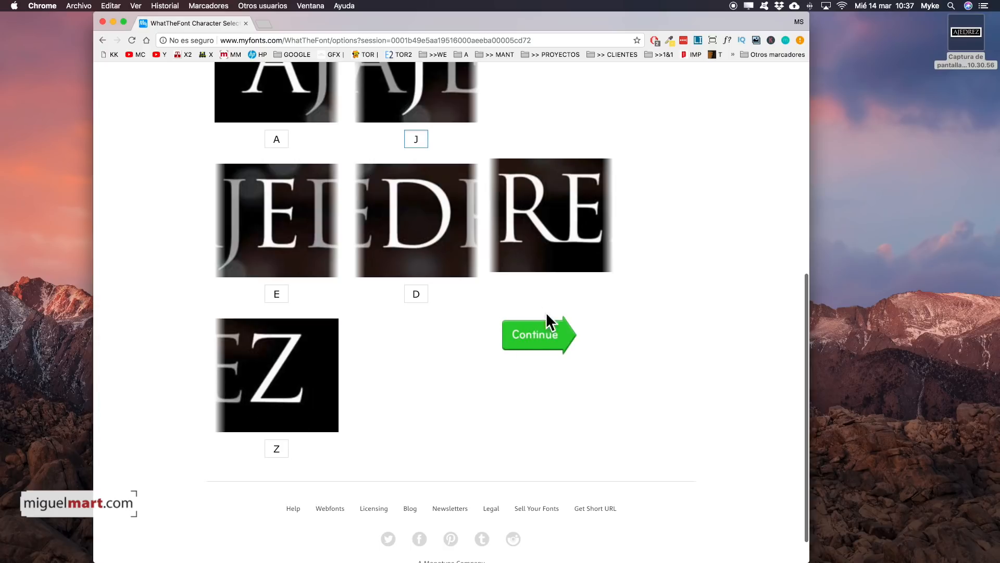
left_click(537, 347)
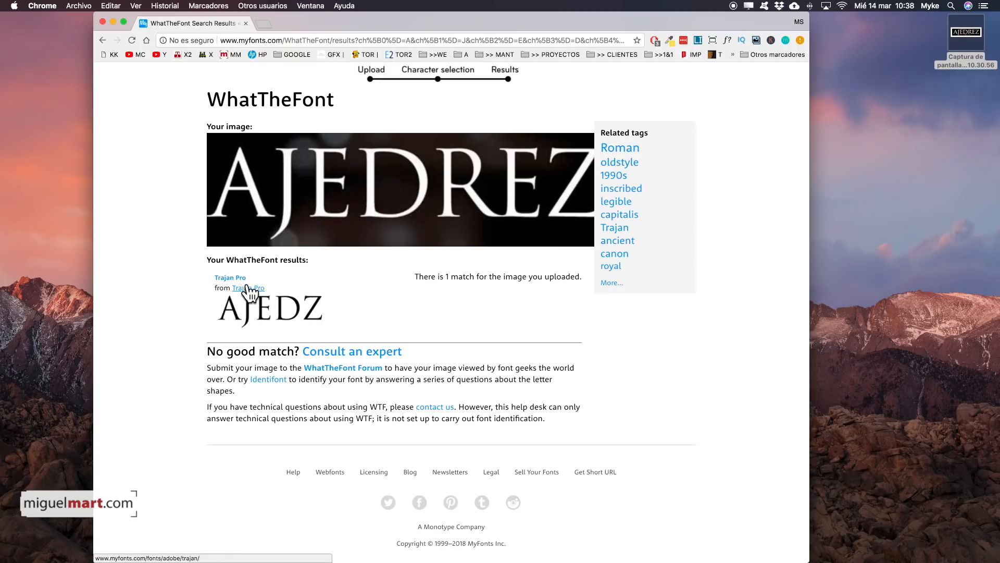
Step: Open the Trajan Pro match from the WhatTheFont results and review its waterfall of sample sizes
left_click(264, 308)
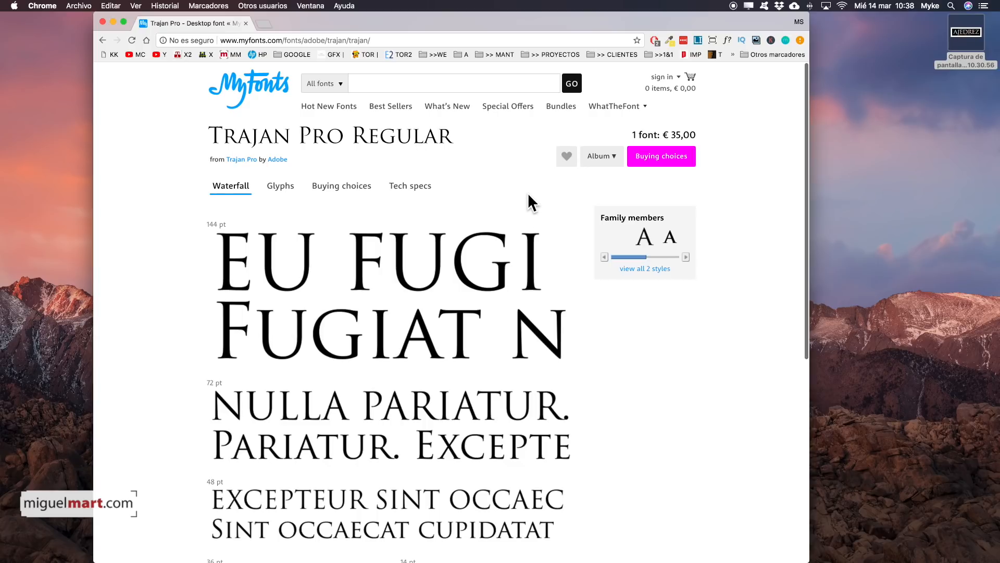
scroll(527, 193, "down", 10)
scroll(458, 256, "up", 10)
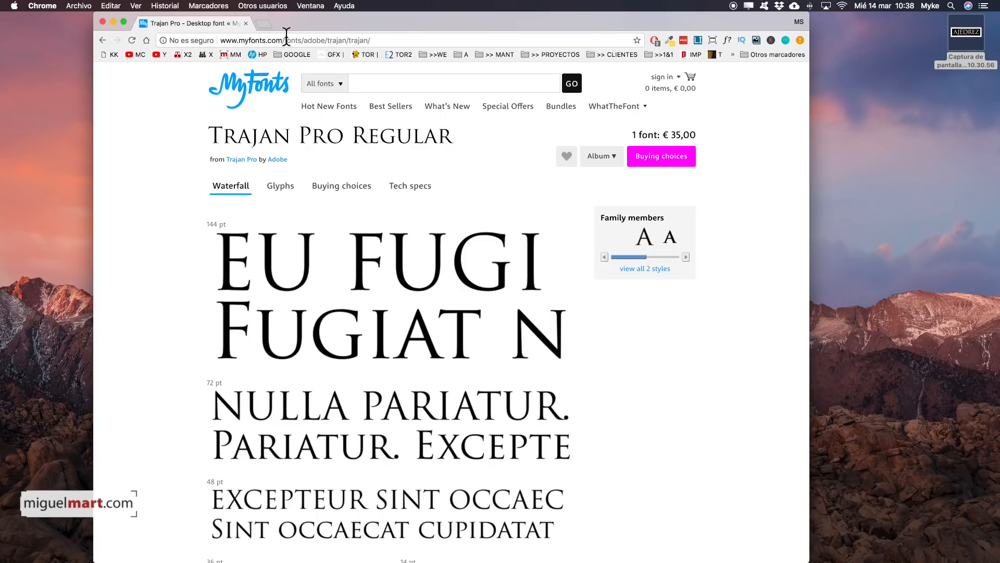
Step: Search Google for "trajan ttf" in a separate browser window, and move that window up to show the results
left_click(260, 22)
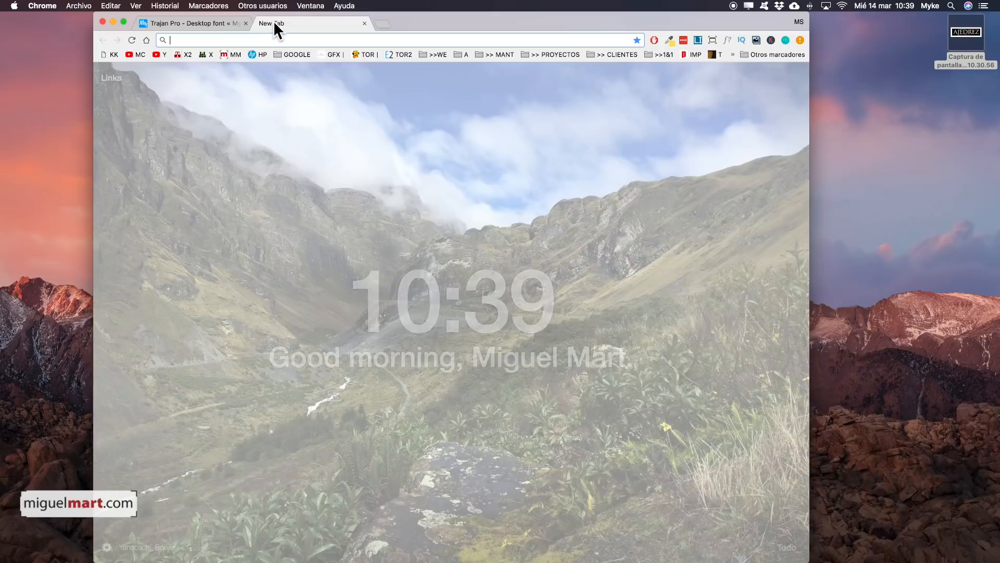
left_click_drag(278, 21, 475, 205)
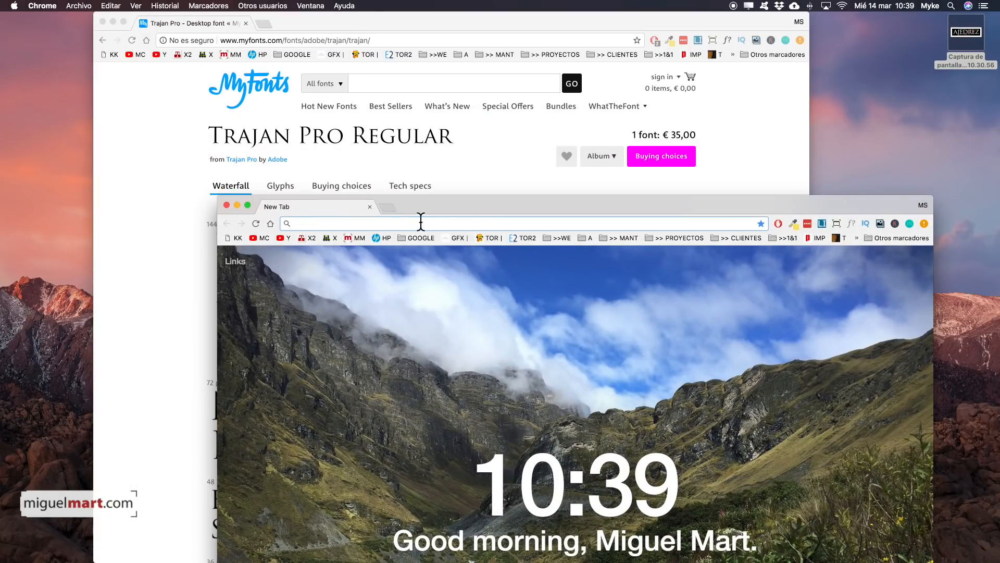
type("trajan")
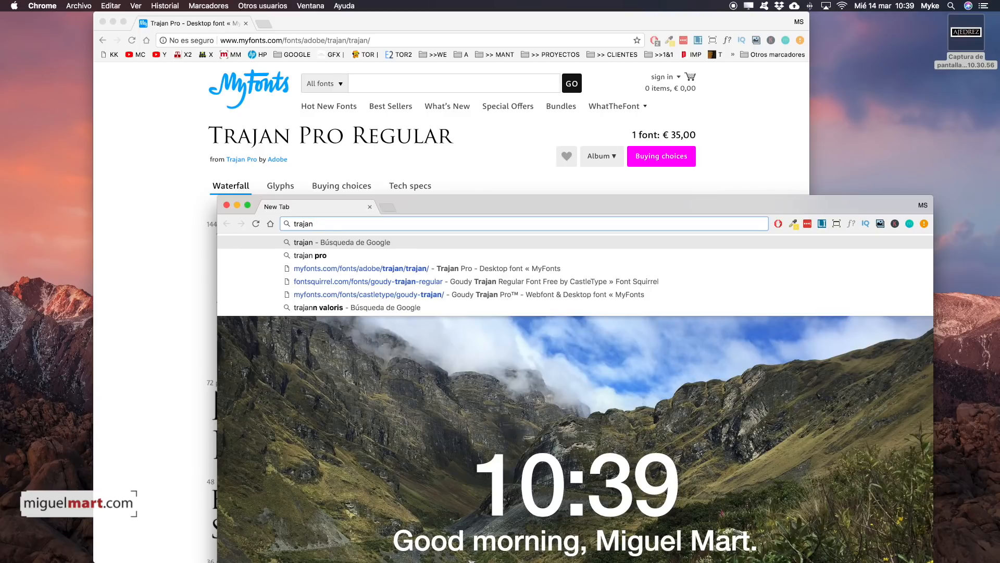
type(" ttf")
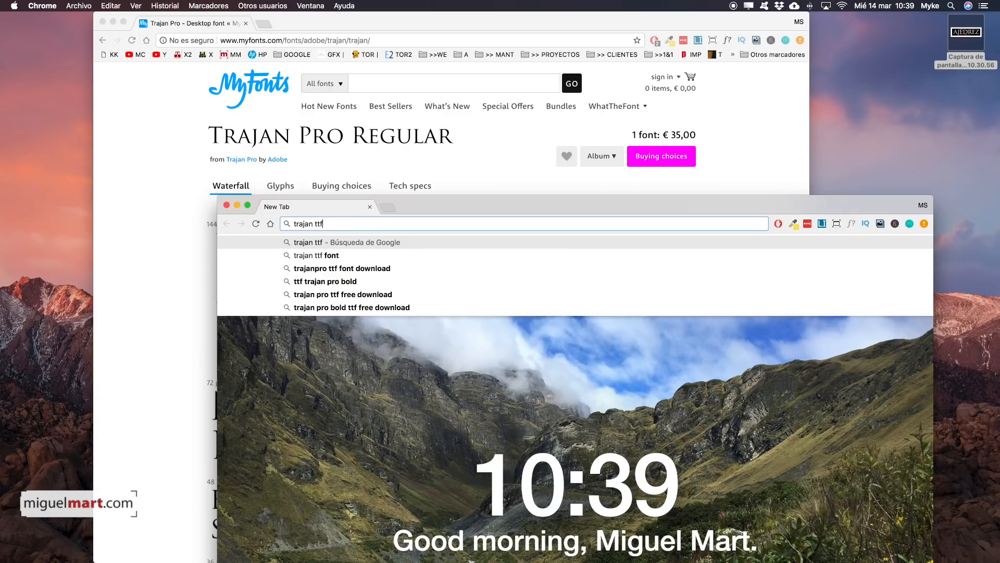
key("Return")
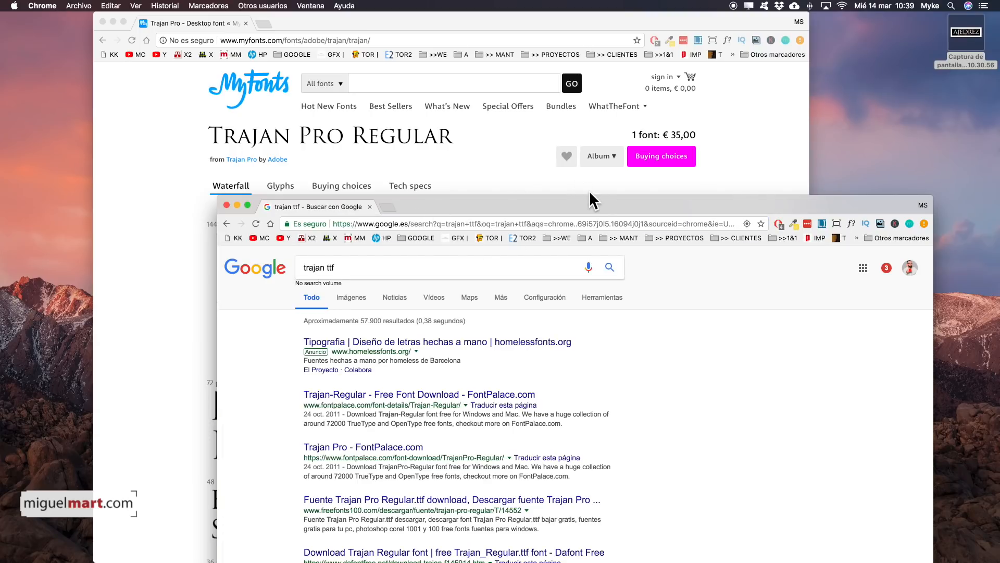
left_click_drag(591, 200, 553, 3)
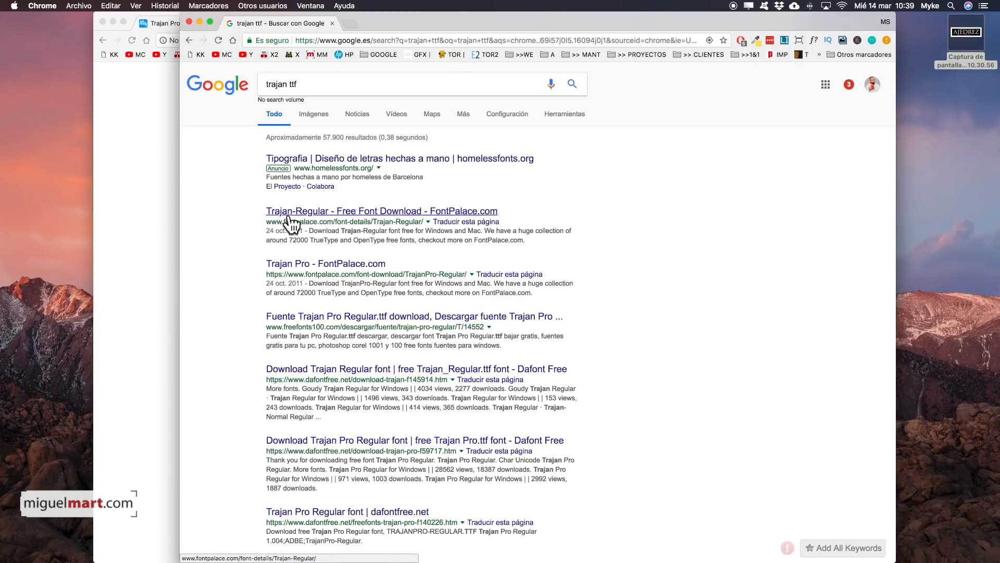
Step: Open the FontPalace Trajan-Regular search result and look over its character map
left_click(379, 211)
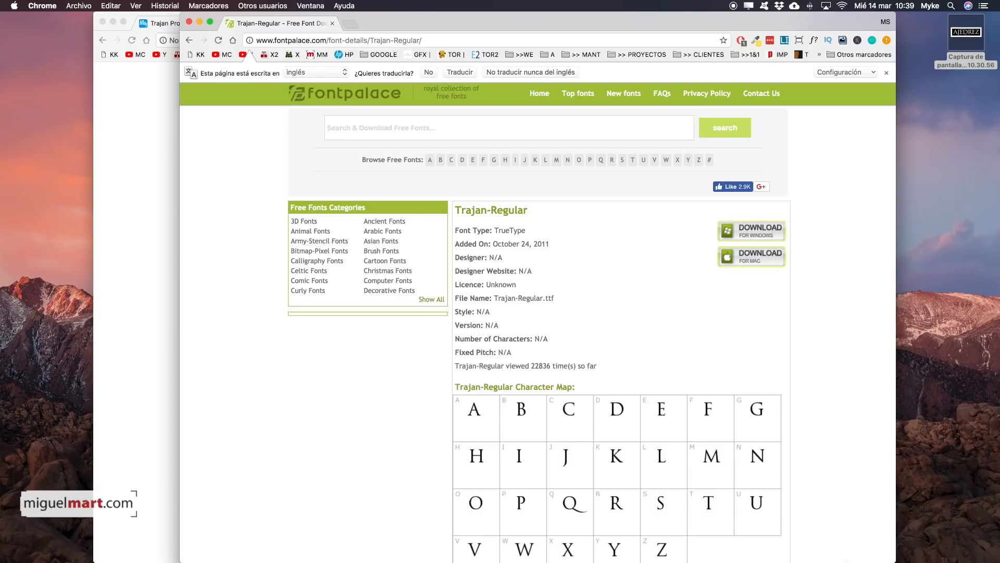
scroll(880, 292, "down", 10)
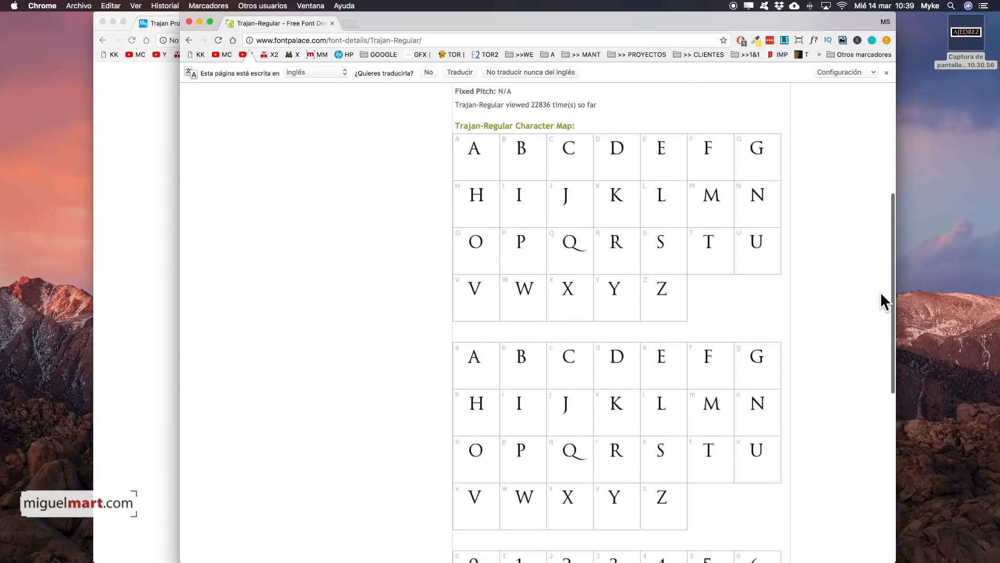
scroll(880, 292, "up", 10)
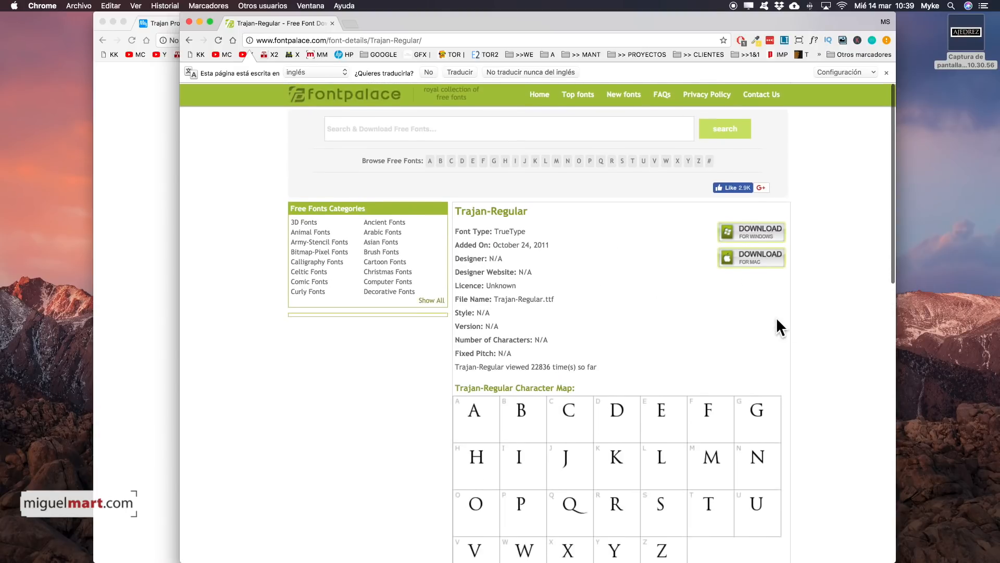
Step: Download the Trajan-Regular font for Mac, completing the robot check, and preview Trajan-Regular.ttf from the desktop
left_click(762, 259)
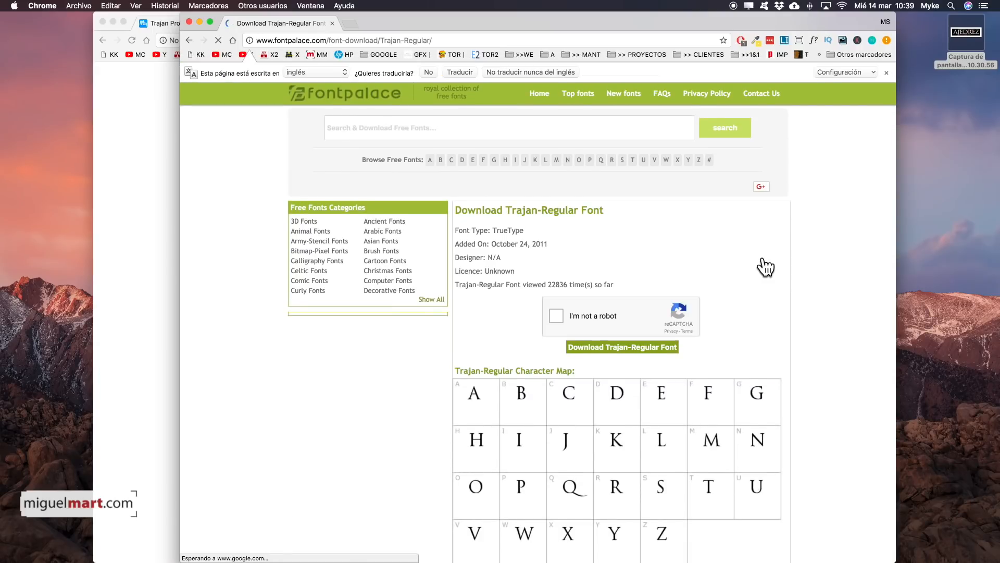
left_click(556, 317)
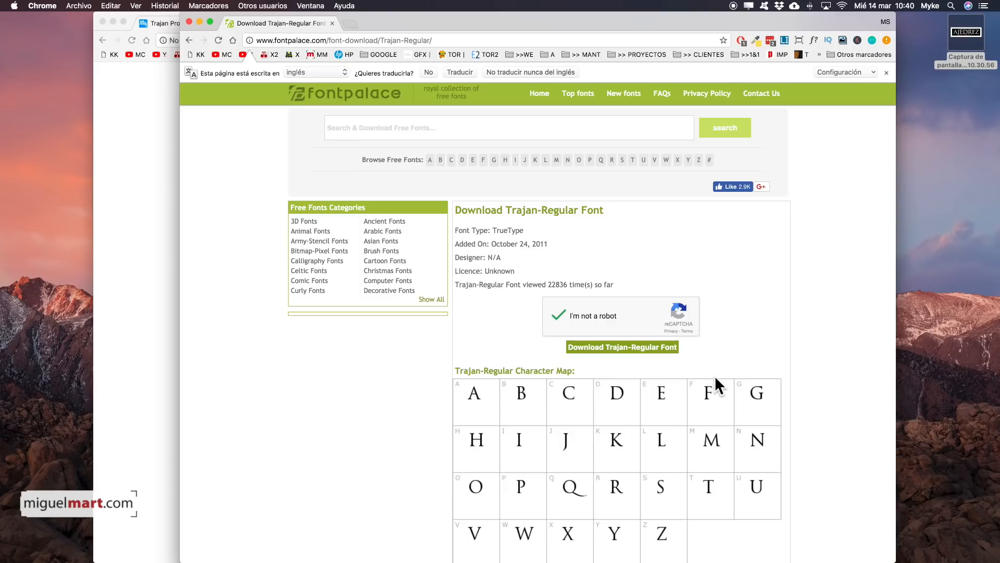
left_click(618, 348)
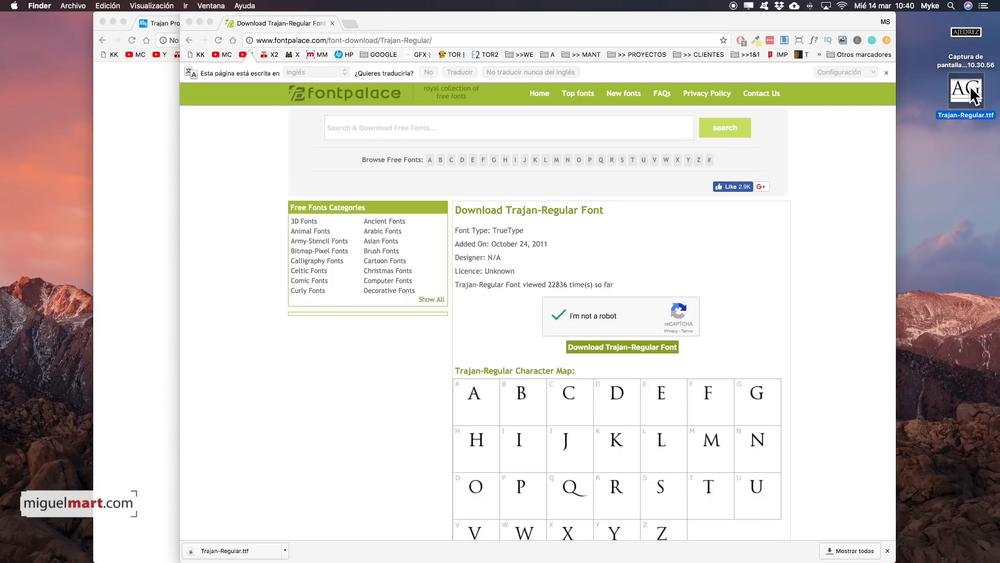
key("space")
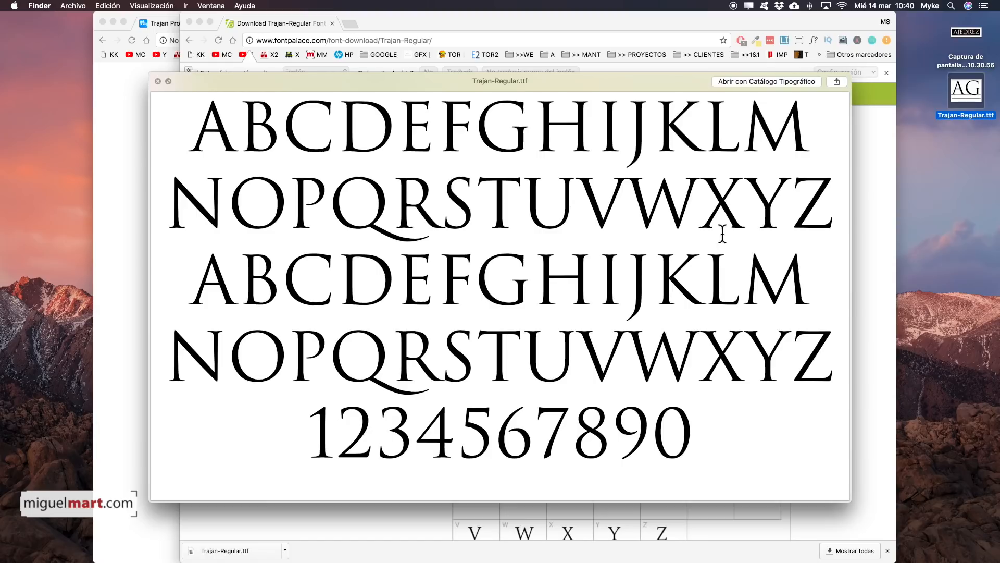
key("space")
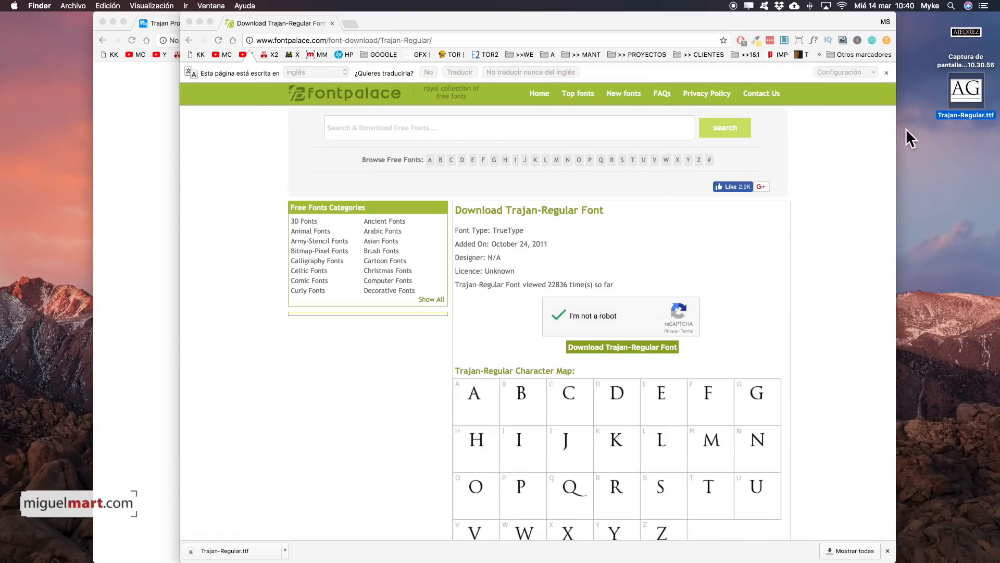
Step: Install Trajan-Regular.ttf through Catálogo Tipográfico, marking all types in the validation list and confirming the installation despite the warning
double_click(968, 94)
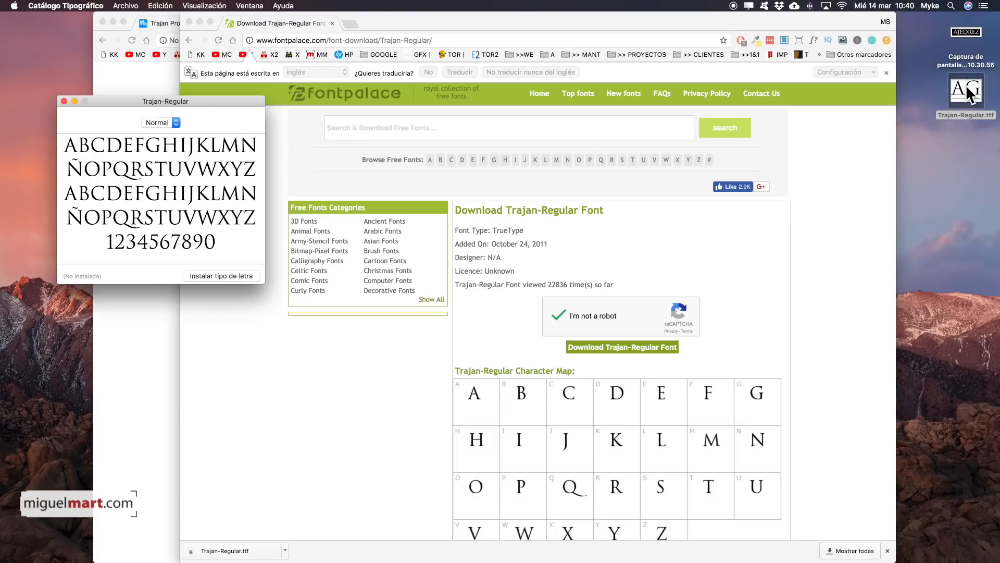
left_click(203, 277)
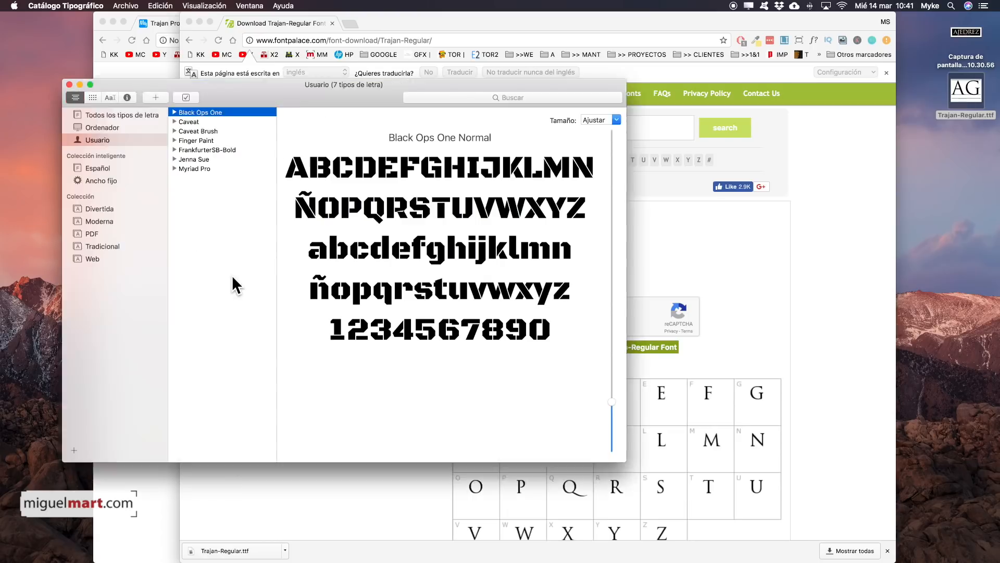
left_click(233, 277)
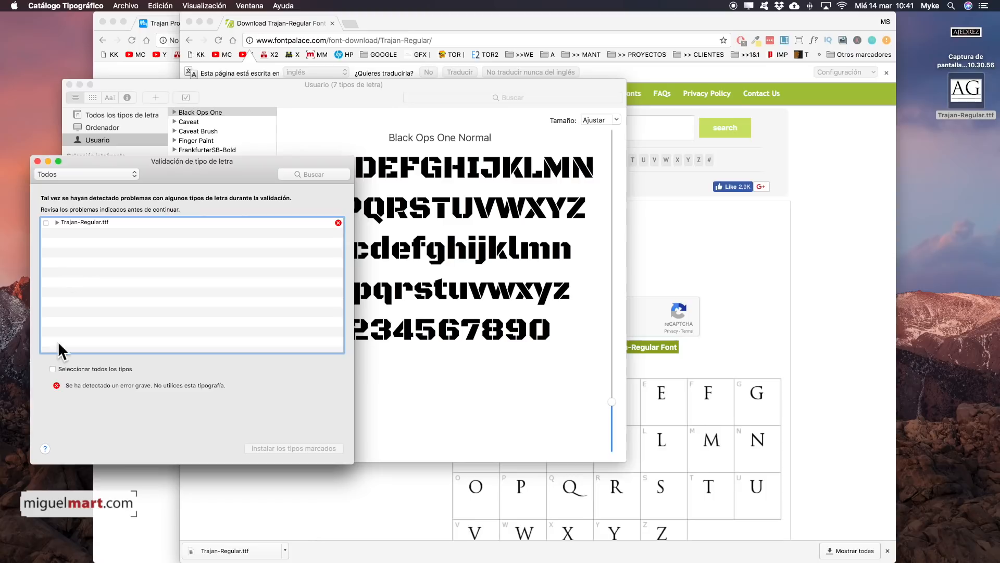
left_click(53, 368)
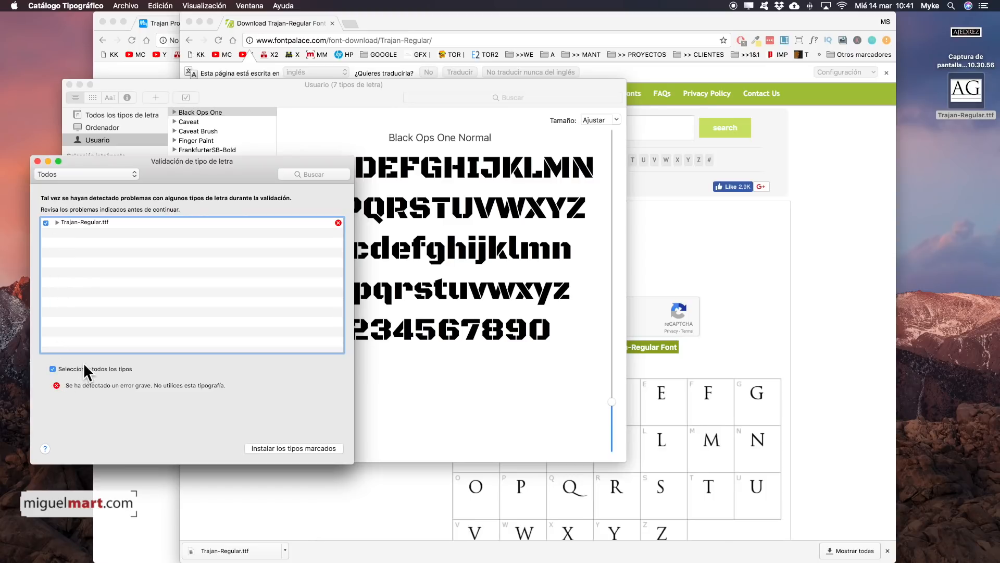
left_click(296, 443)
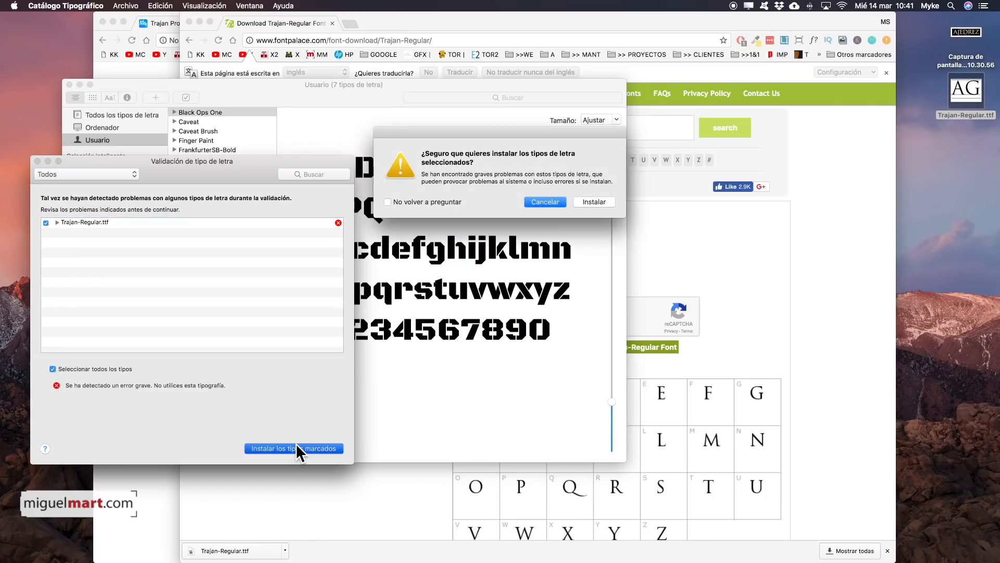
left_click(593, 199)
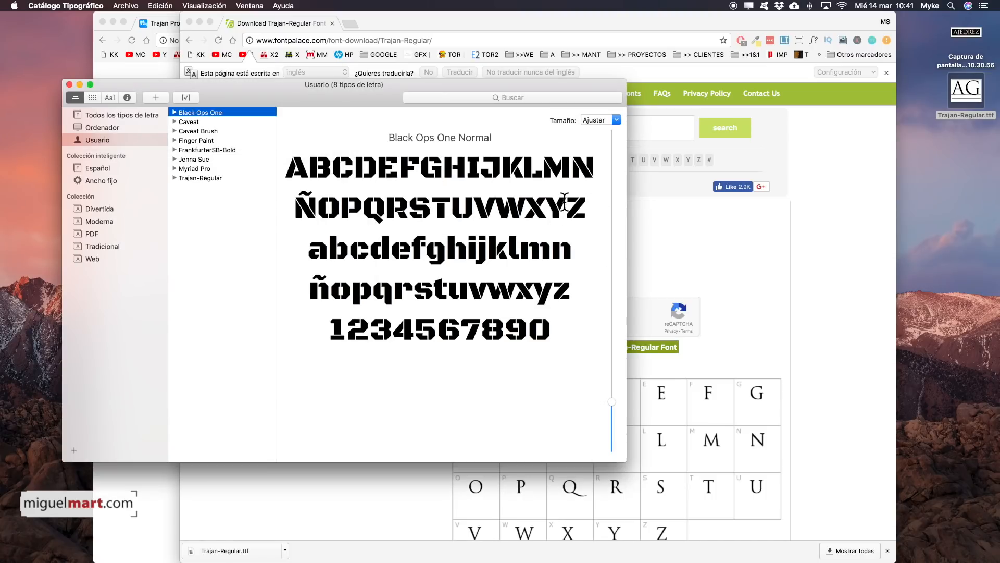
Step: View the installed Trajan-Regular typeface, compare it with a preview of the AJEDREZ capture, and return to the Chrome download page
left_click(205, 178)
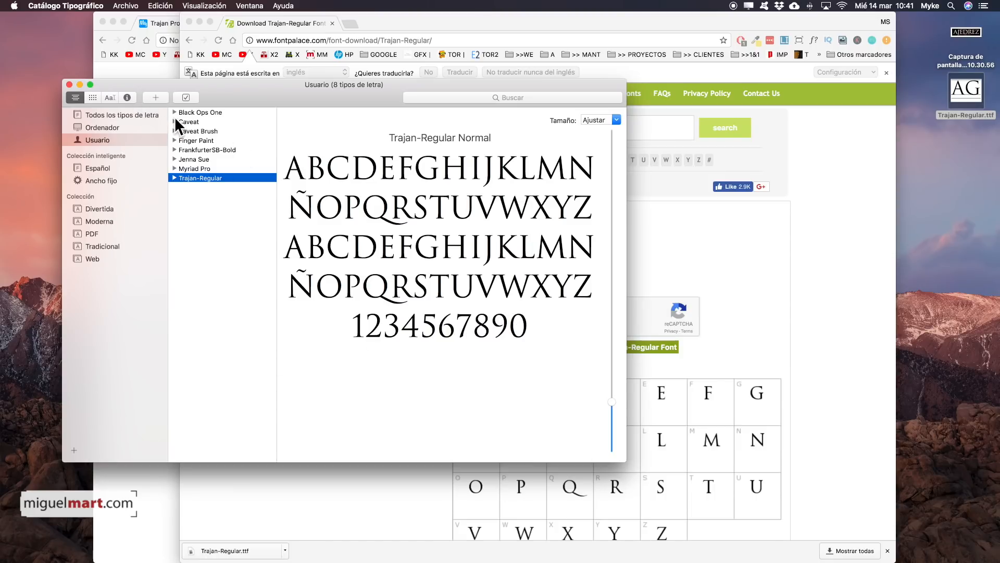
left_click_drag(223, 84, 236, 118)
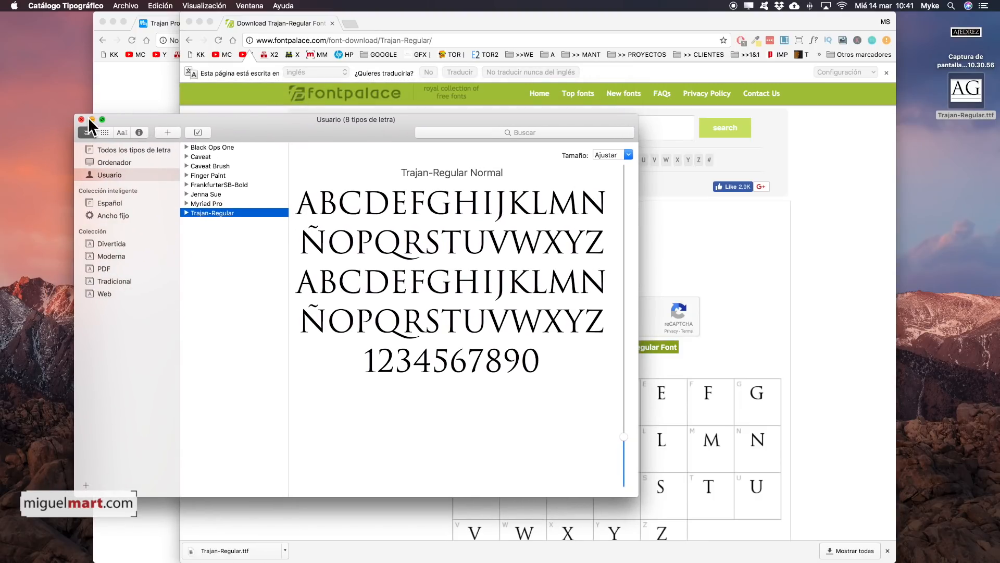
left_click(963, 32)
key("space")
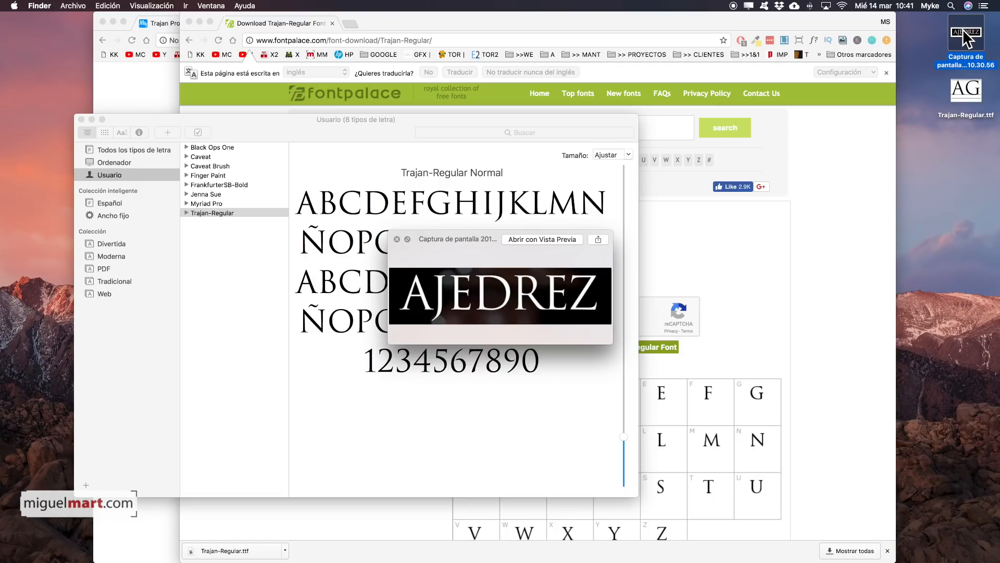
key("space")
left_click(825, 252)
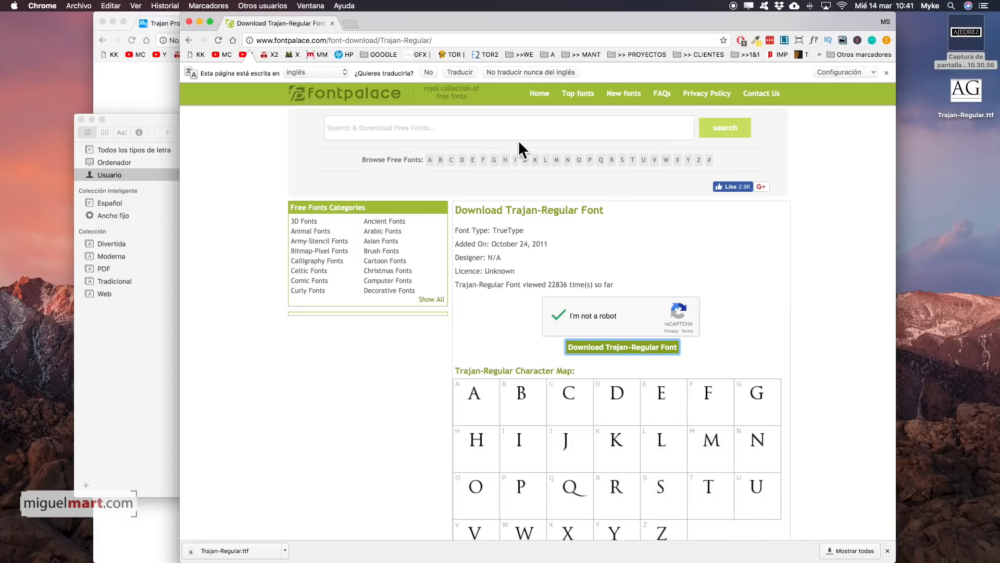